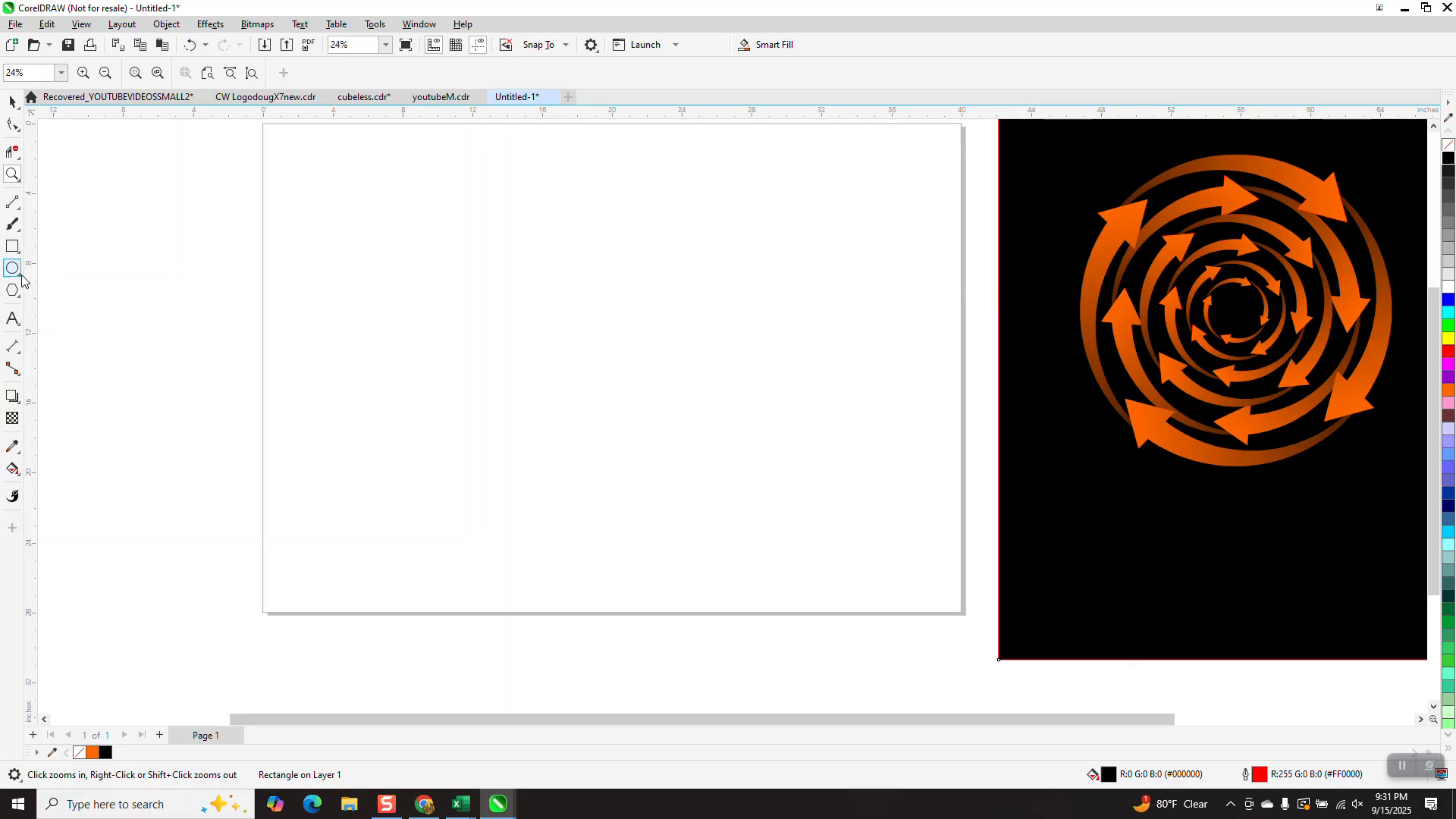
Step: Draw a circle about 14.1 inches in diameter and center it on the page
left_click(13, 271)
left_click_drag(782, 224, 535, 430)
key("p")
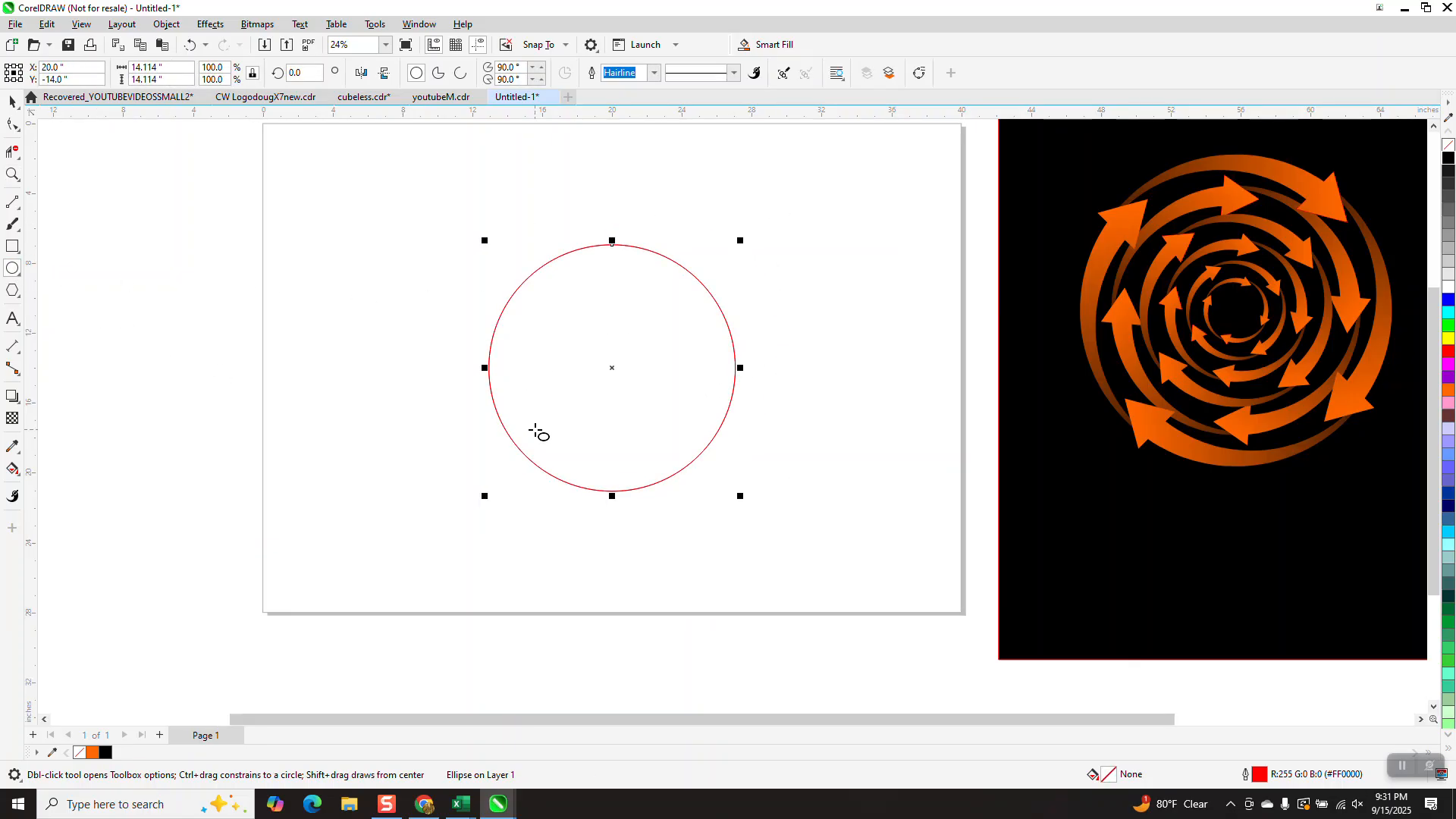
Step: Make two successively smaller concentric copies of the circle, the smallest about 12.9 inches in diameter
left_click_drag(740, 238, 738, 244)
right_click(737, 244)
key("ctrl+r")
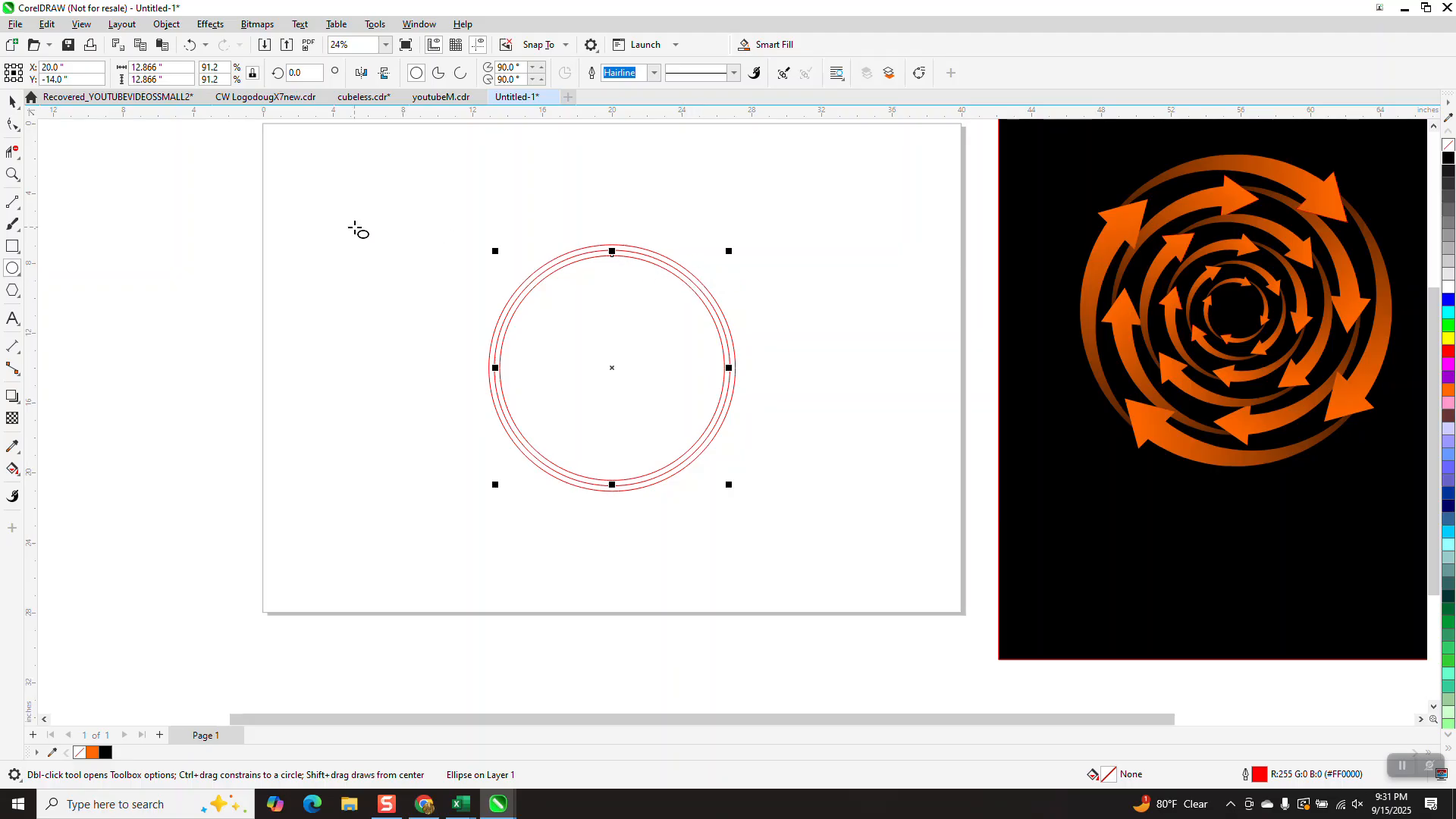
Step: Align the left edges of all three circles
left_click(12, 101)
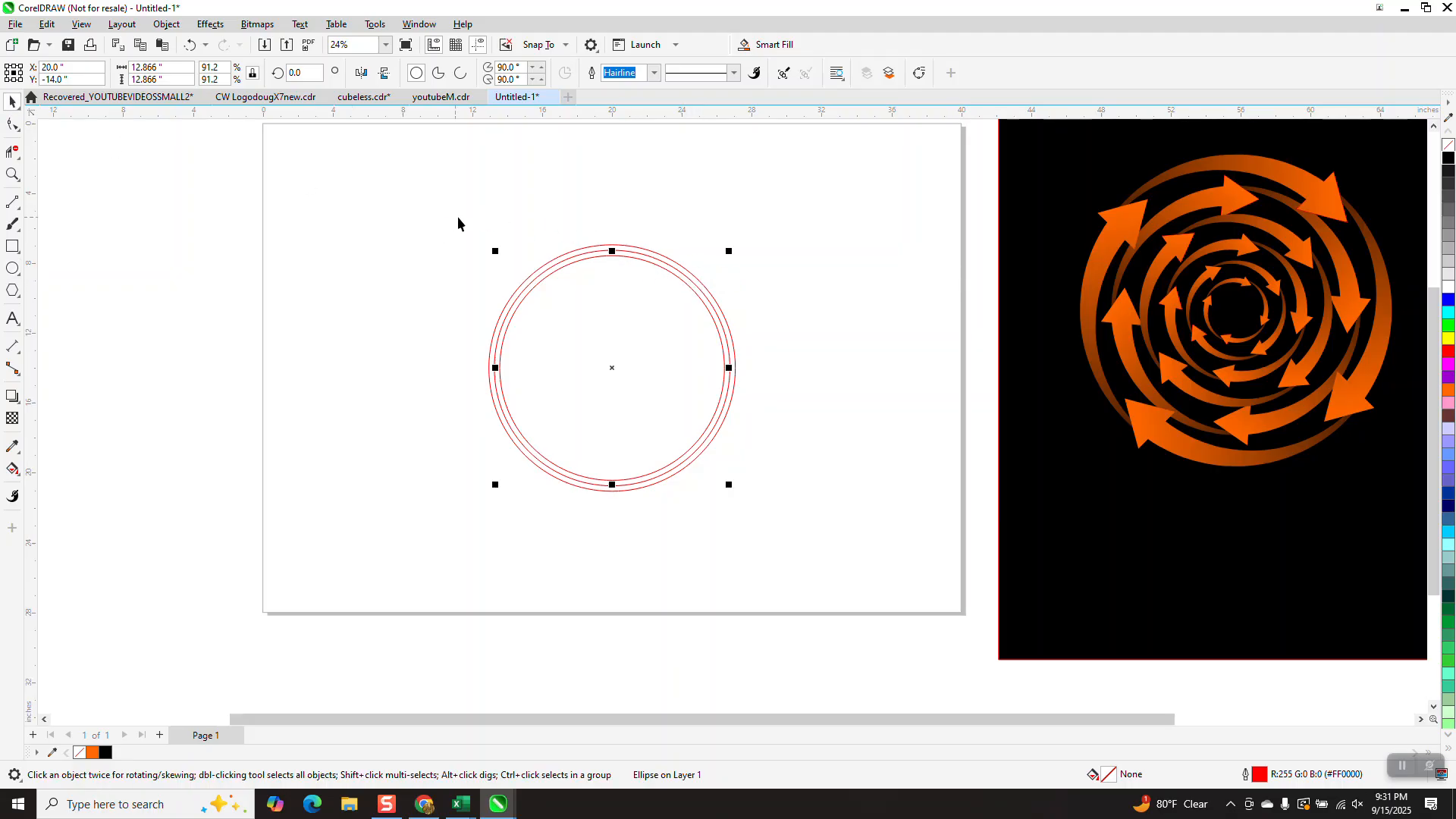
left_click_drag(464, 220, 759, 520)
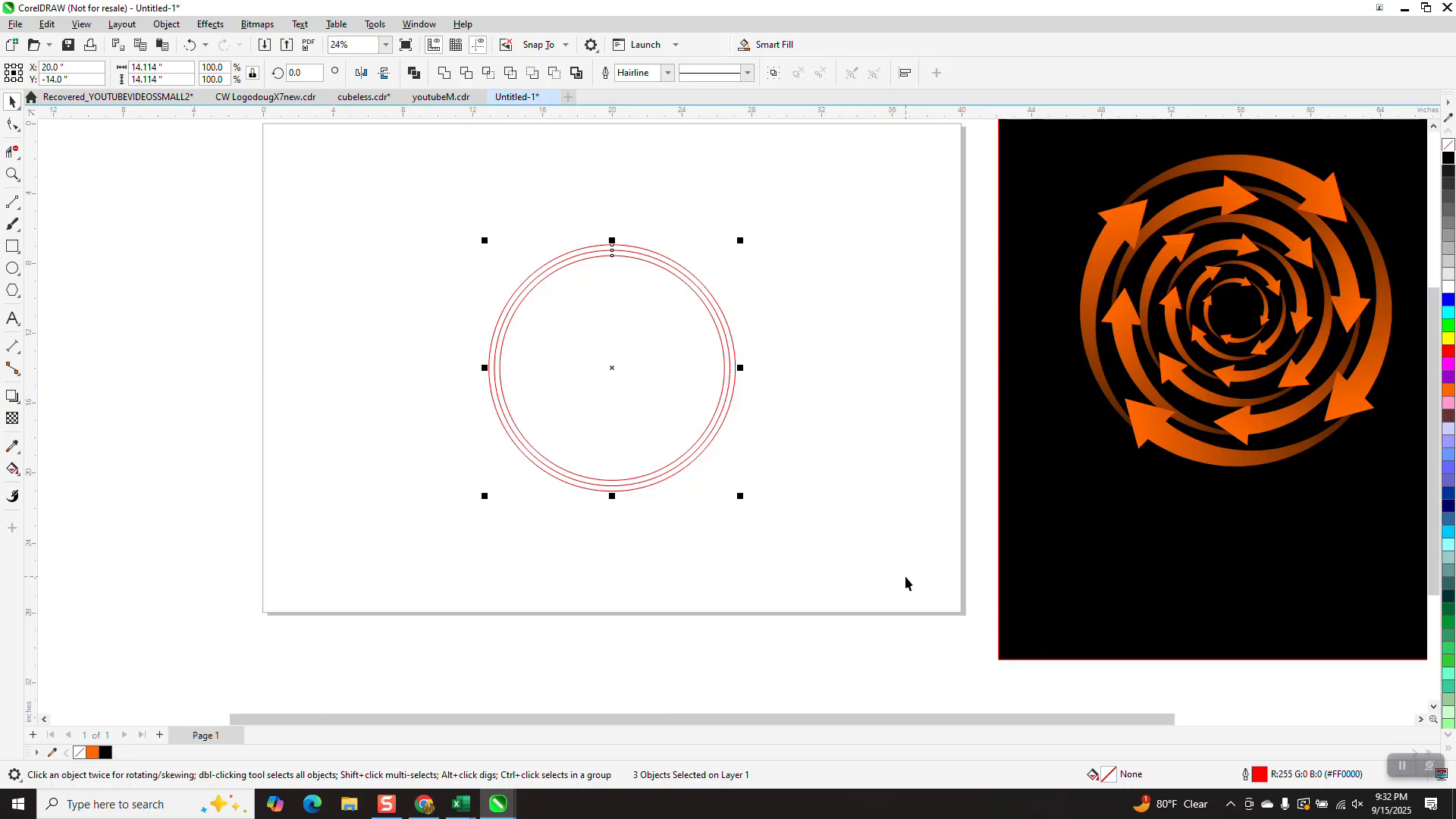
key("l")
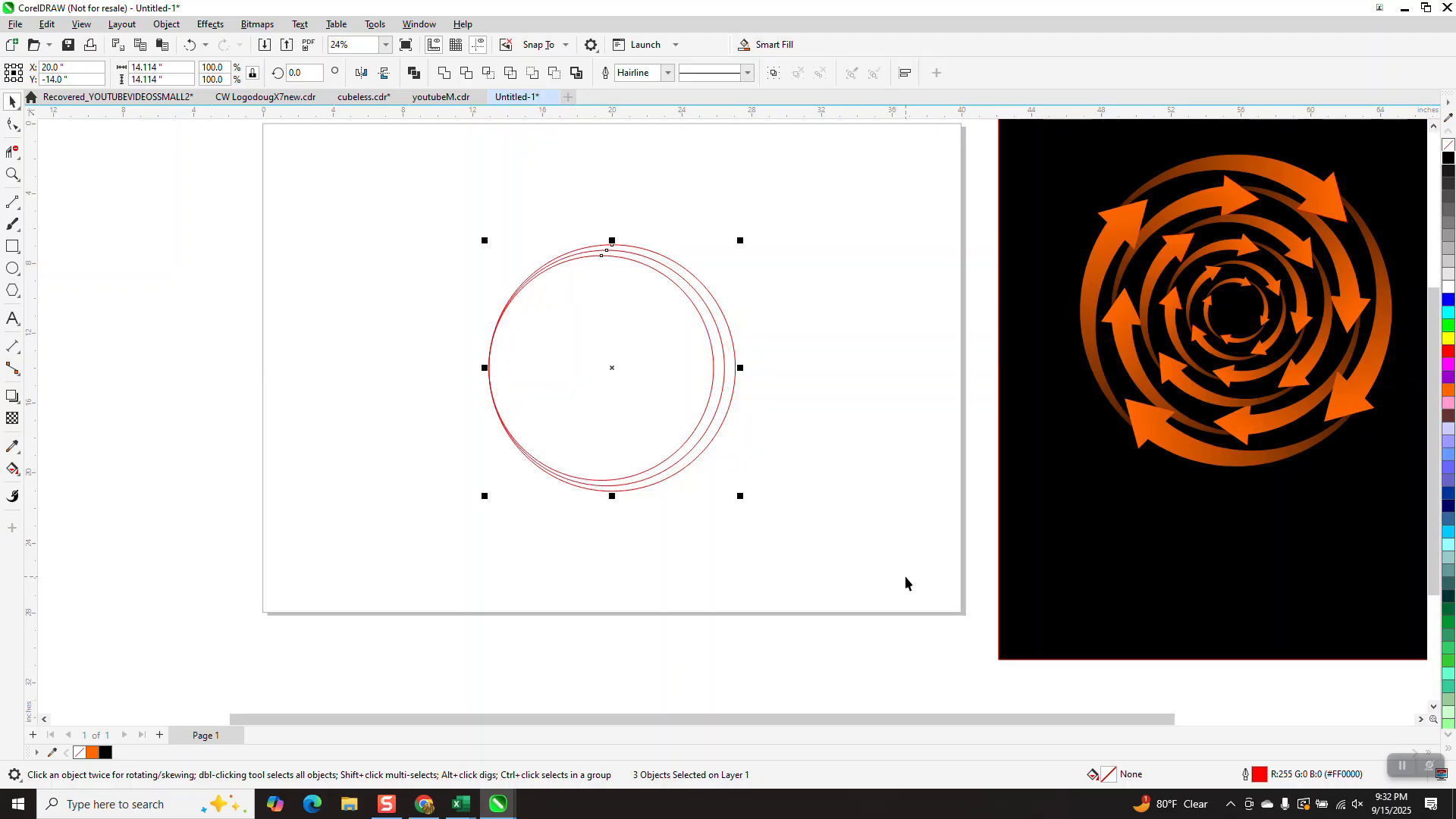
Step: Draw a three-sided polygon about 2.78 by 2.41 inches over the upper-right part of the circles
left_click(13, 291)
left_click_drag(481, 182, 677, 276)
left_click(13, 101)
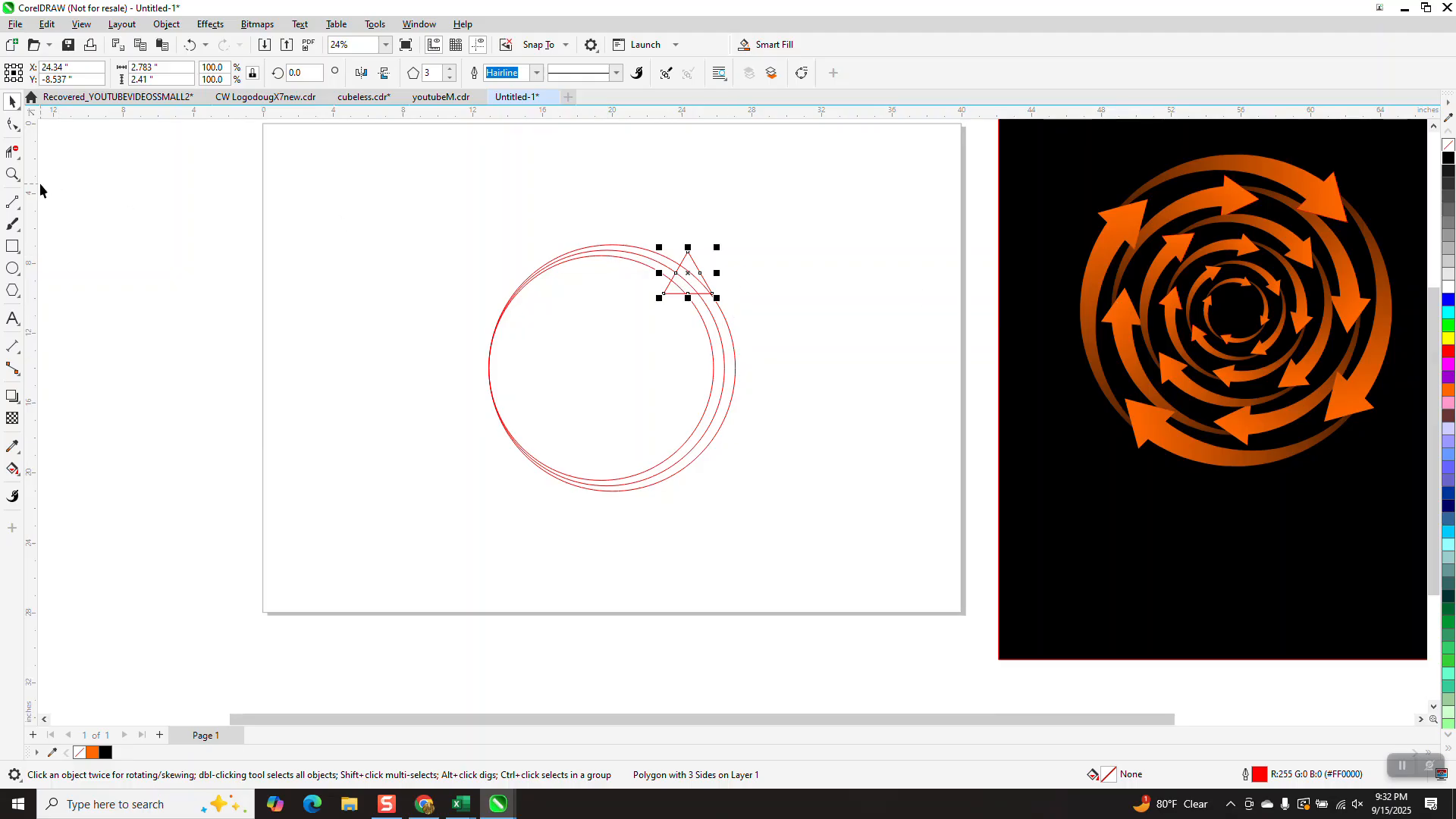
Step: Move the triangle's rotation center to its left-side midpoint and rotate it to about 344.2 degrees, placing its leading corner on the middle circle
left_click(12, 174)
left_click_drag(600, 235, 793, 388)
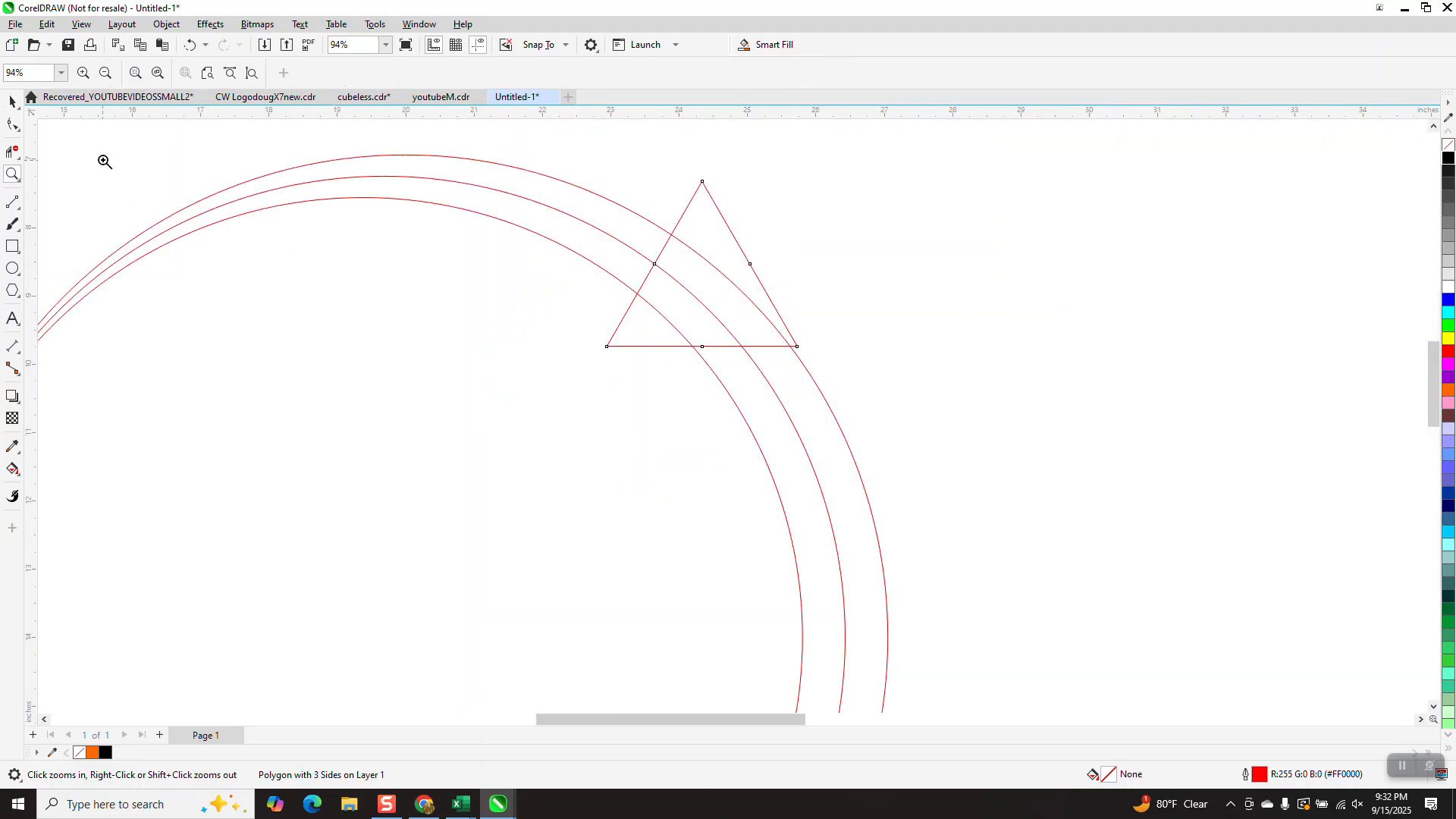
left_click(12, 101)
left_click(702, 266)
left_click_drag(701, 266, 654, 264)
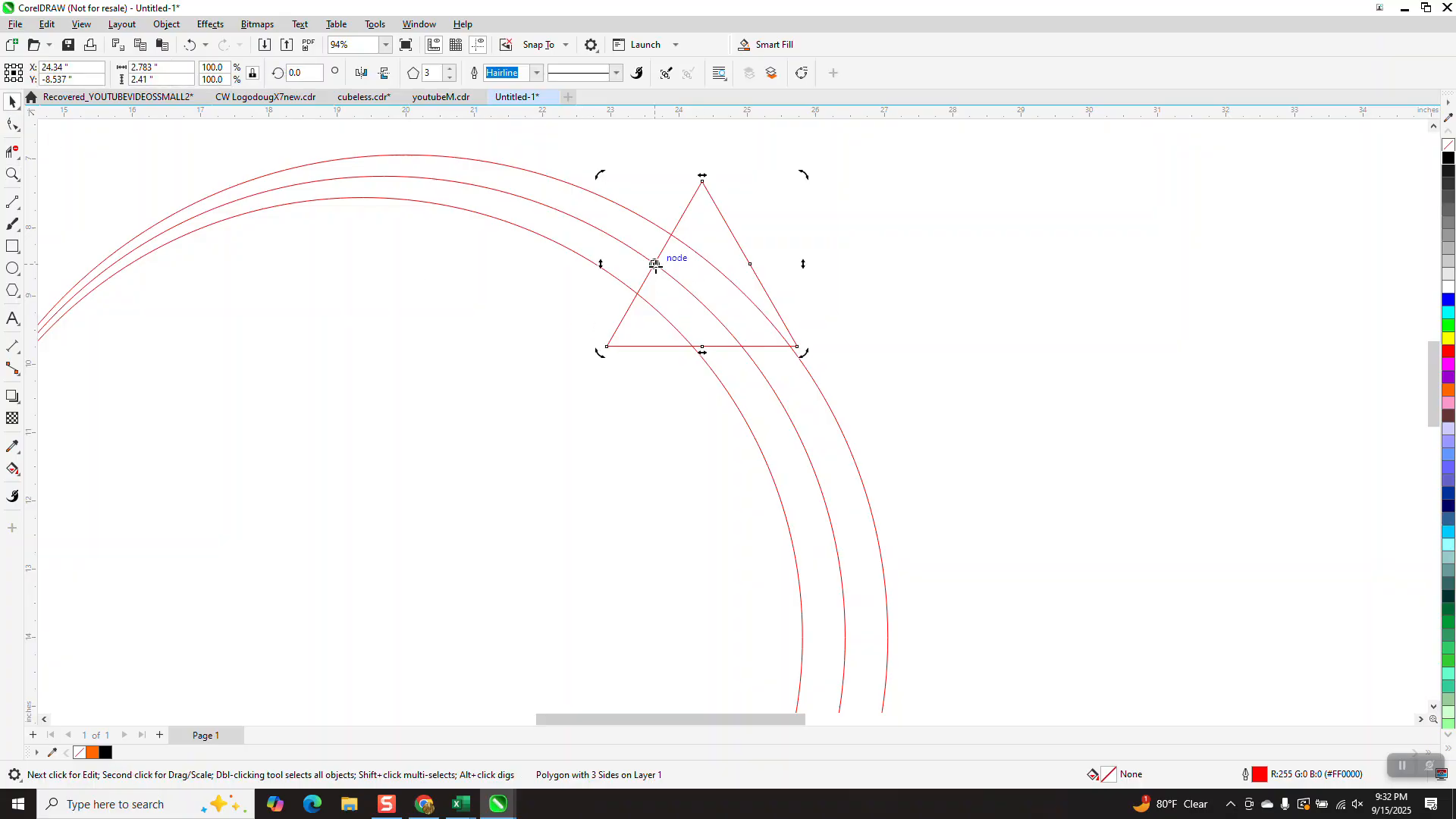
left_click_drag(800, 346, 773, 380)
left_click(770, 382)
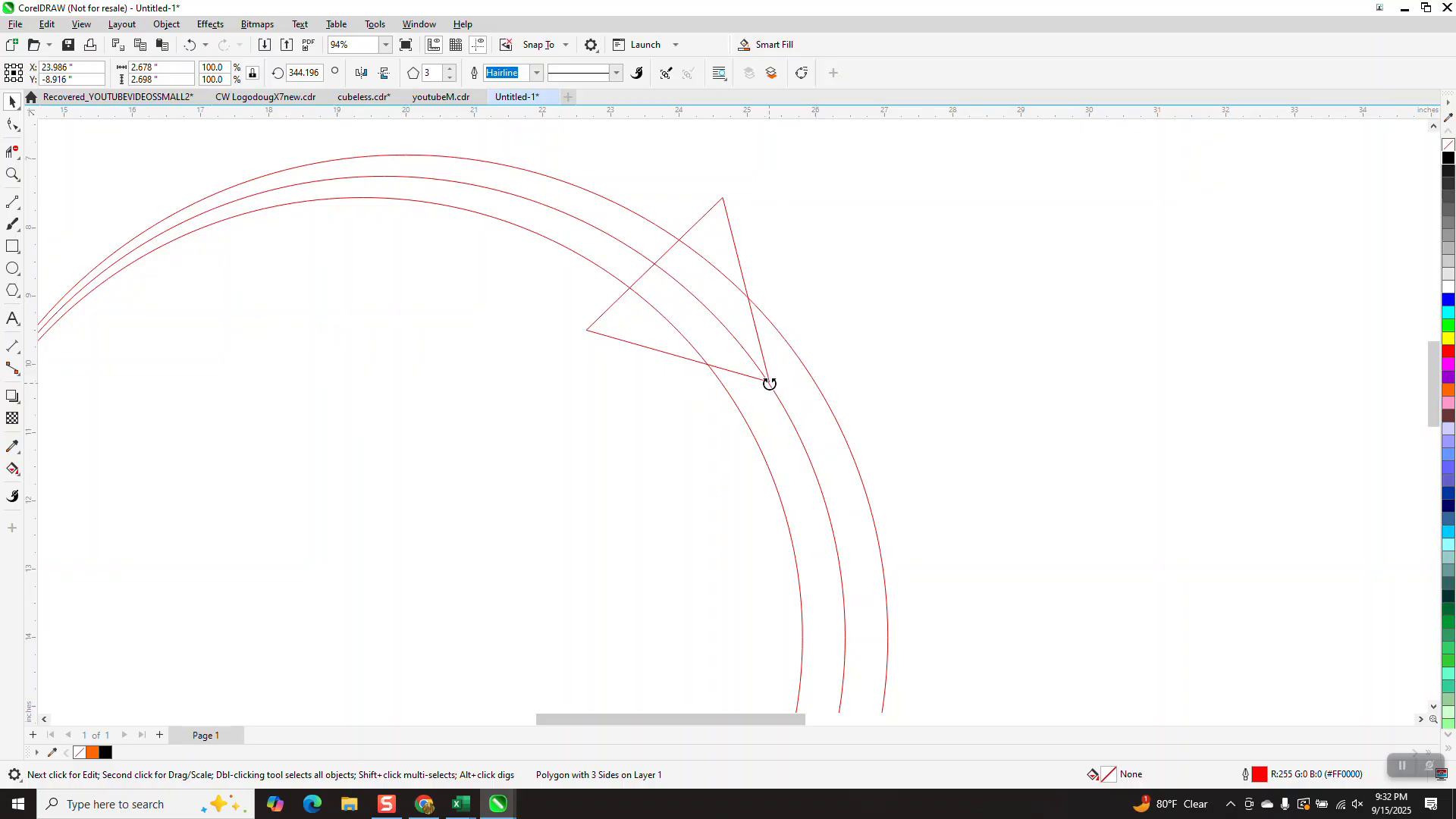
Step: Remove the circle segments and triangle edge between the arrowhead and the curved shaft with Virtual Segment Delete
scroll(634, 394, "down", 1)
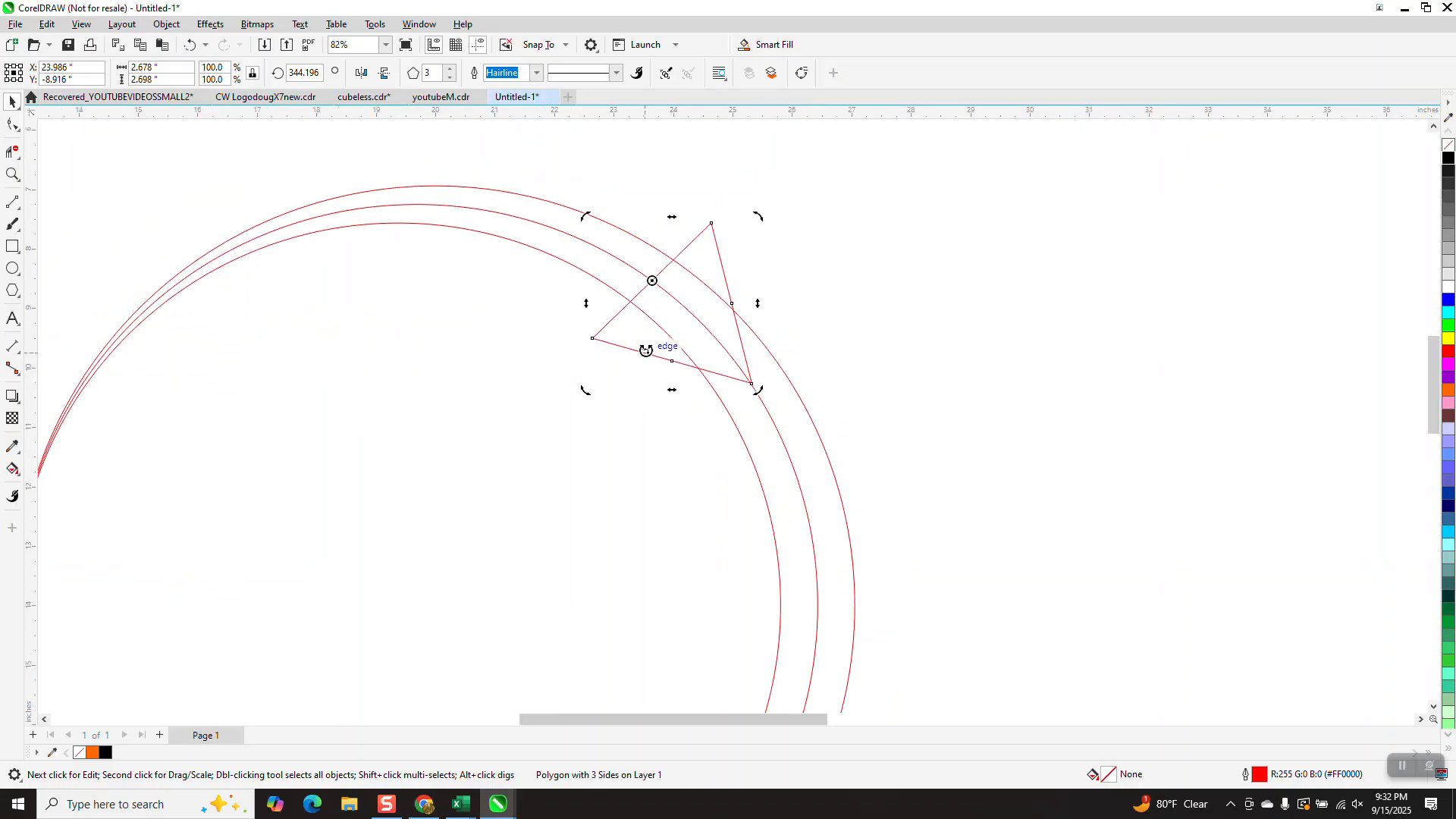
left_click(582, 380)
left_click(8, 155)
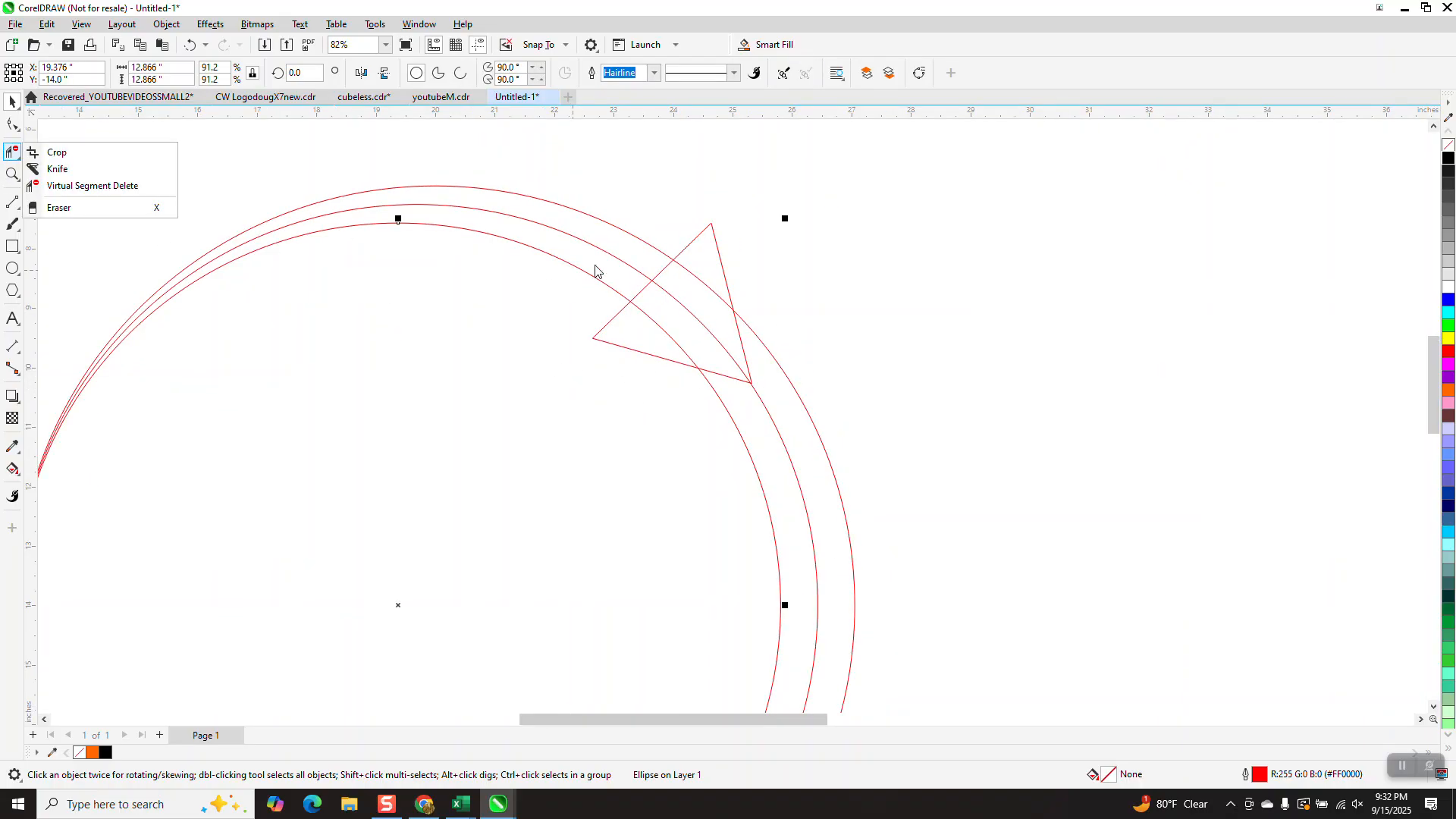
left_click(109, 185)
left_click_drag(637, 271, 665, 288)
left_click(689, 269)
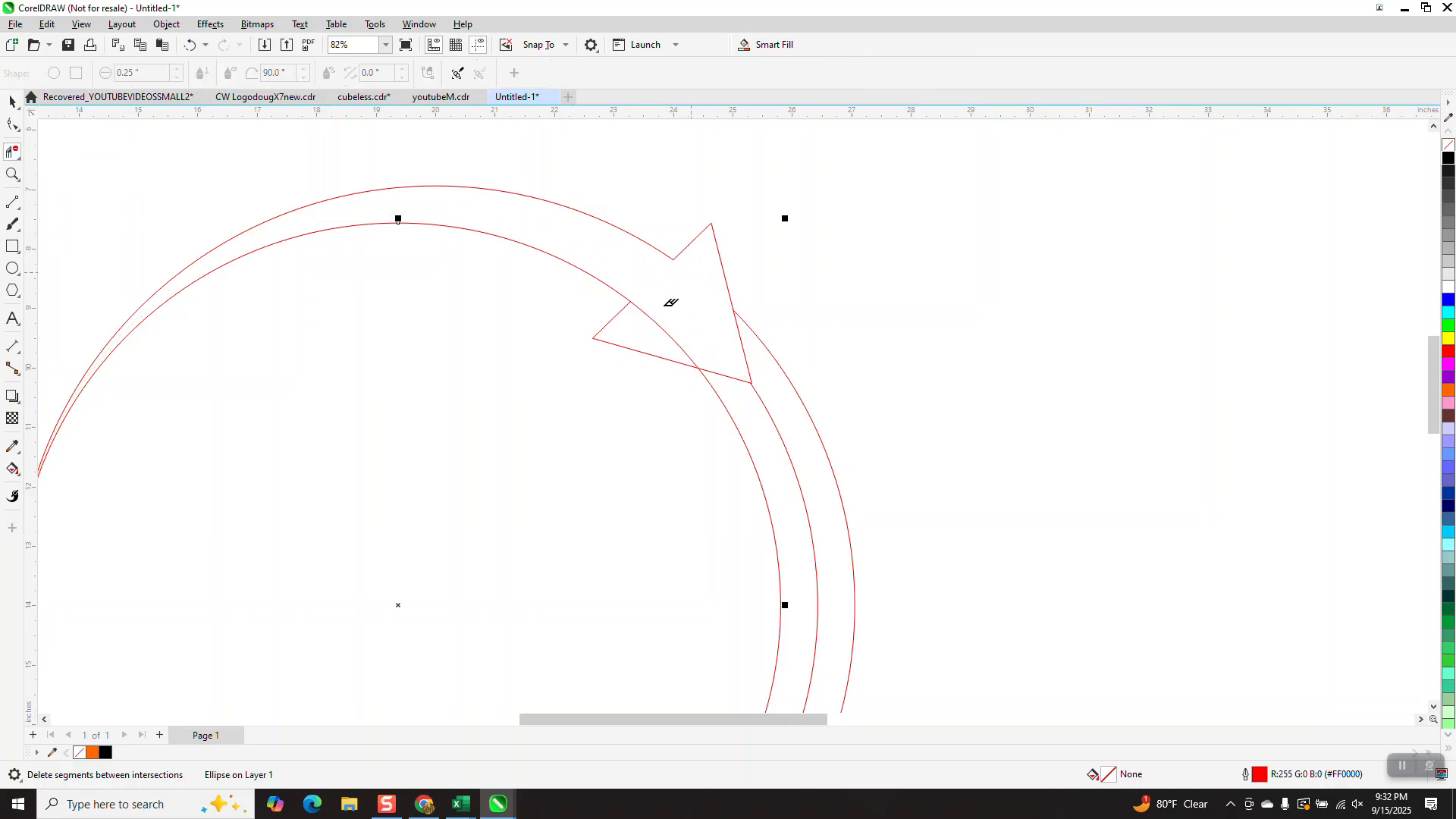
left_click(658, 323)
Step: Fill the enclosed curved arrow with orange and no outline using Smart Fill
scroll(539, 296, "down", 2)
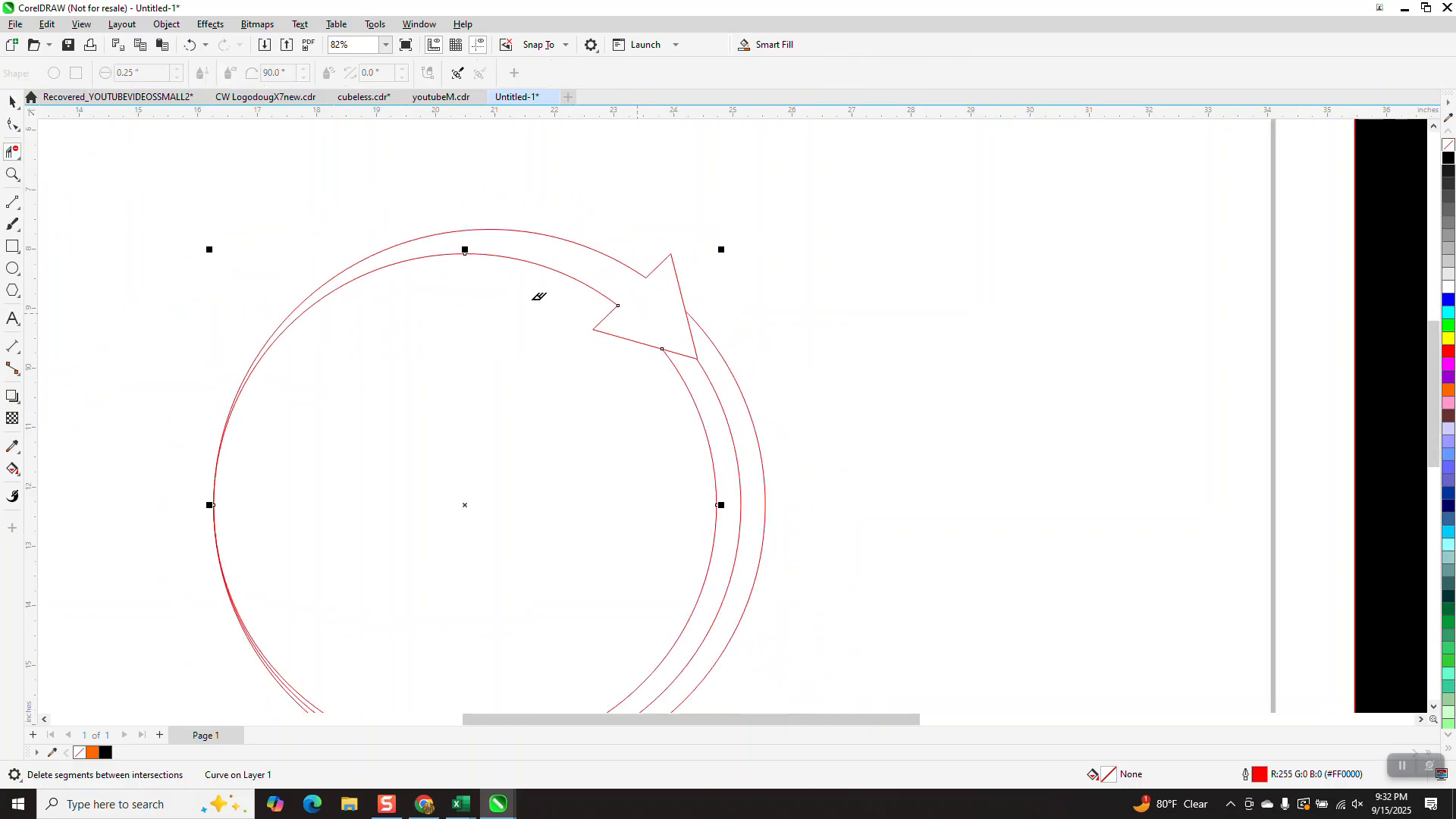
left_click(12, 469)
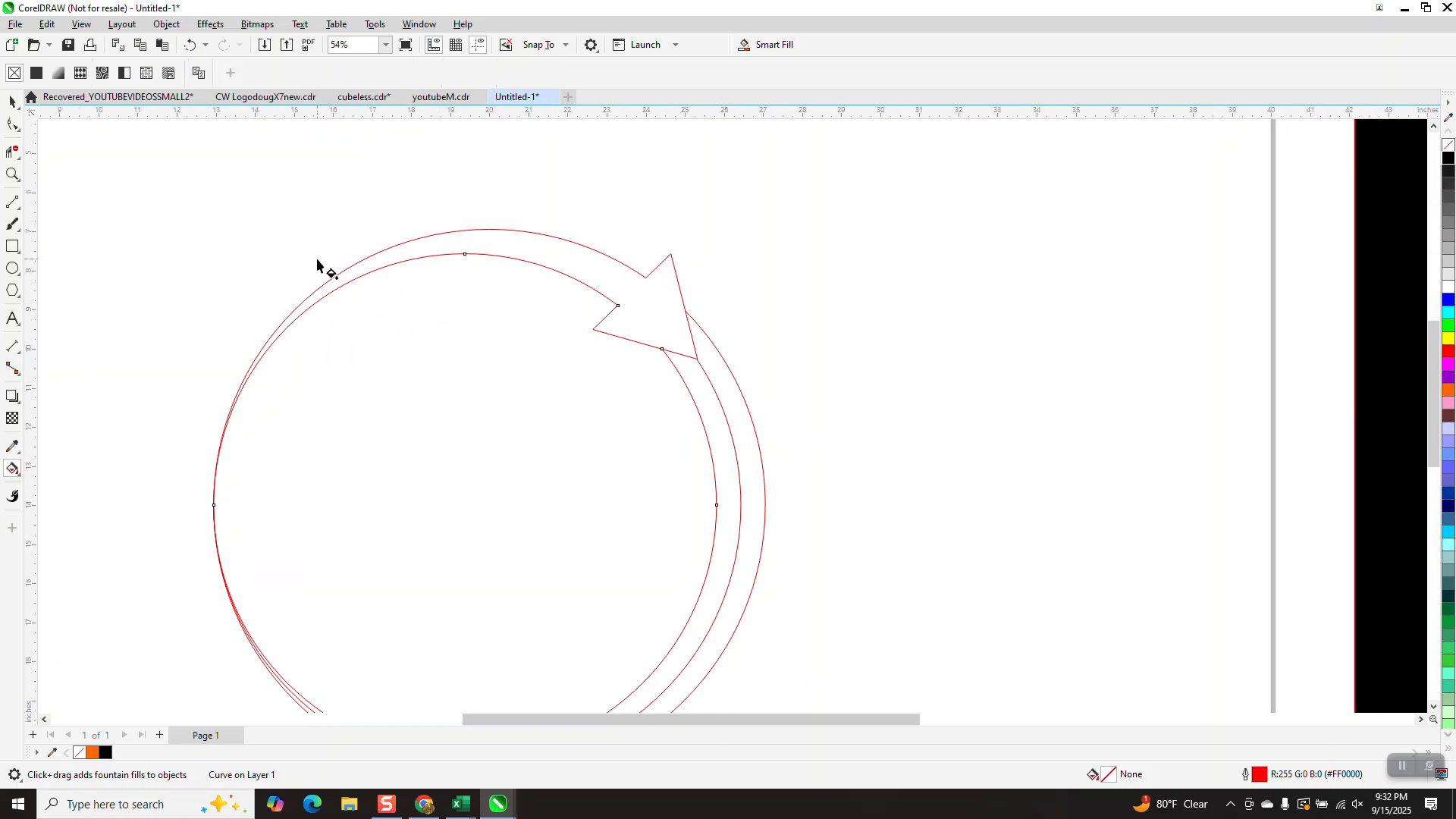
left_click(17, 475)
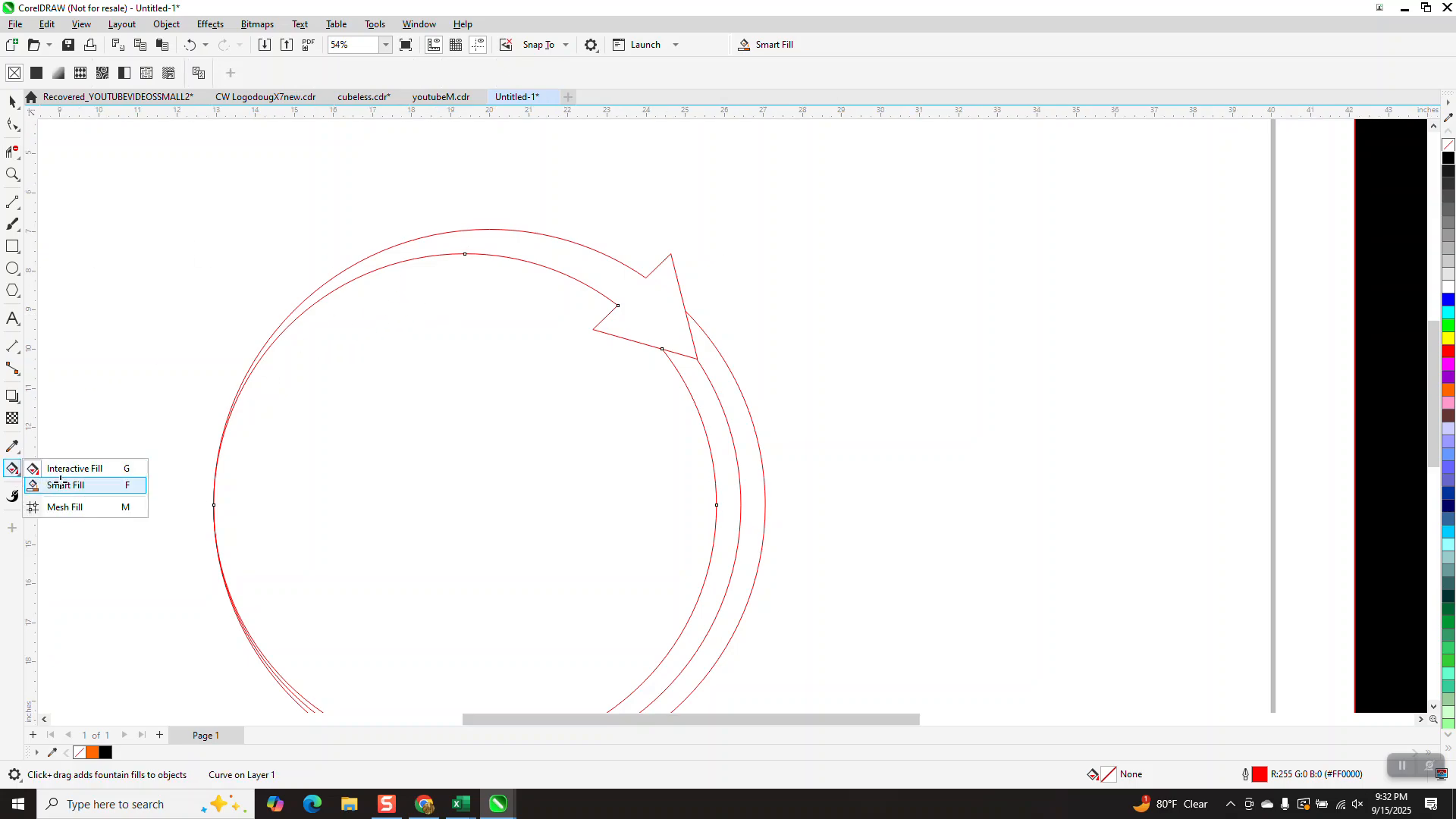
left_click(61, 485)
left_click(641, 326)
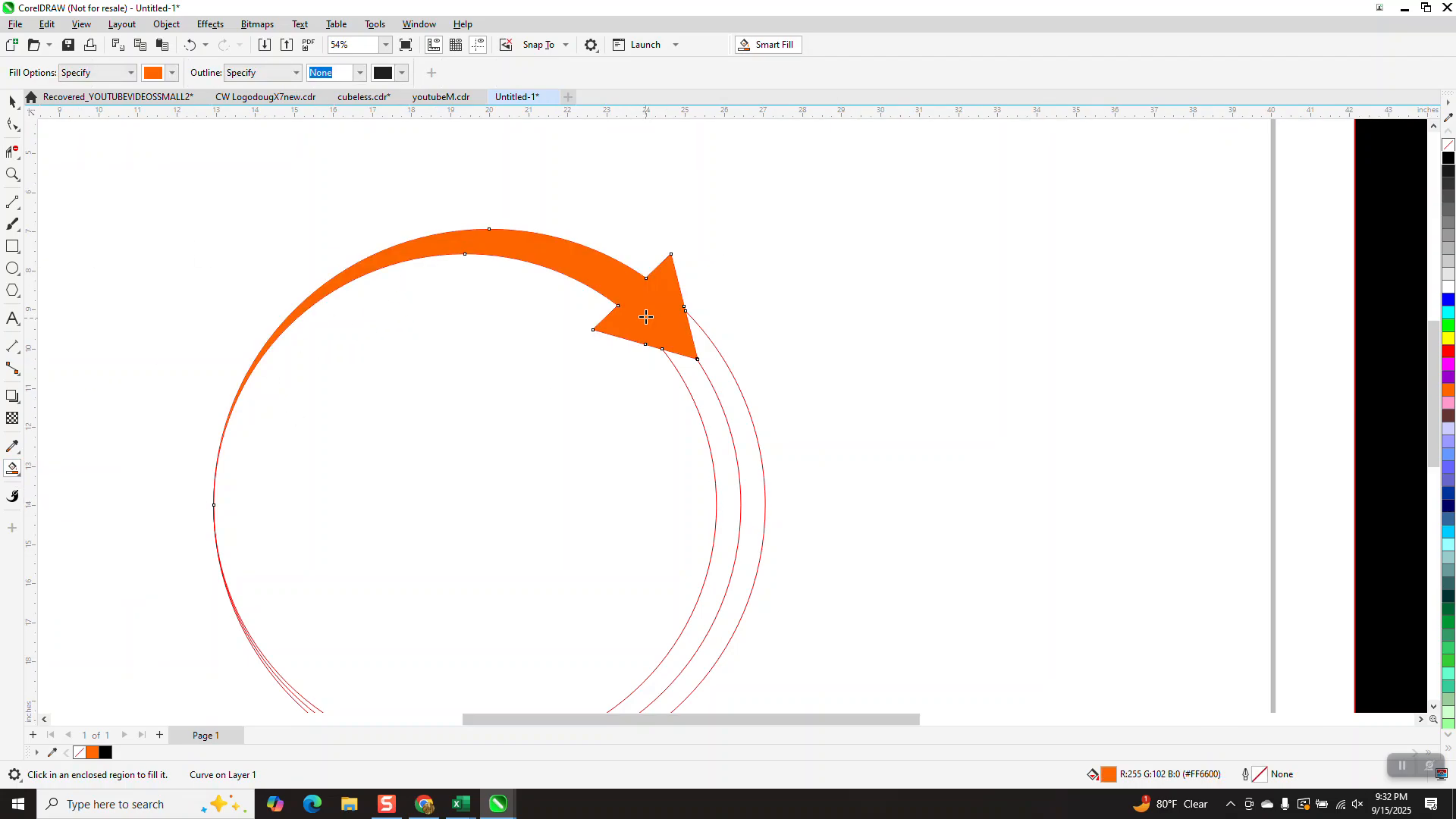
Step: Set the nudge distance to 8 inches and move the orange arrow two nudges to the right, off the construction lines
left_click(13, 101)
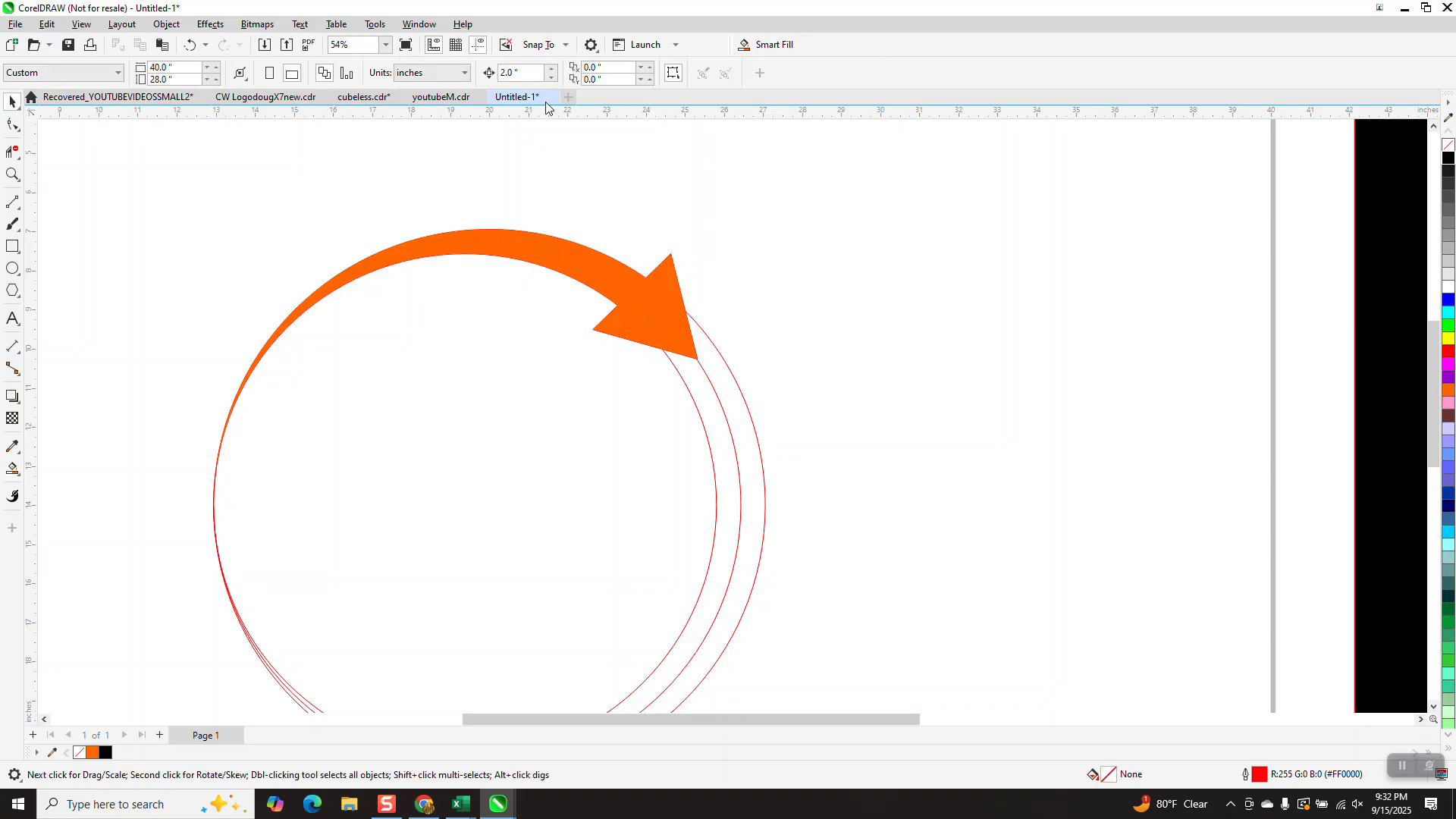
type("8")
key("Return")
left_click(677, 334)
key("Right")
key("Right")
Step: Delete the leftover circle and triangle construction curves
scroll(368, 267, "down", 1)
left_click_drag(218, 220, 681, 606)
key("Delete")
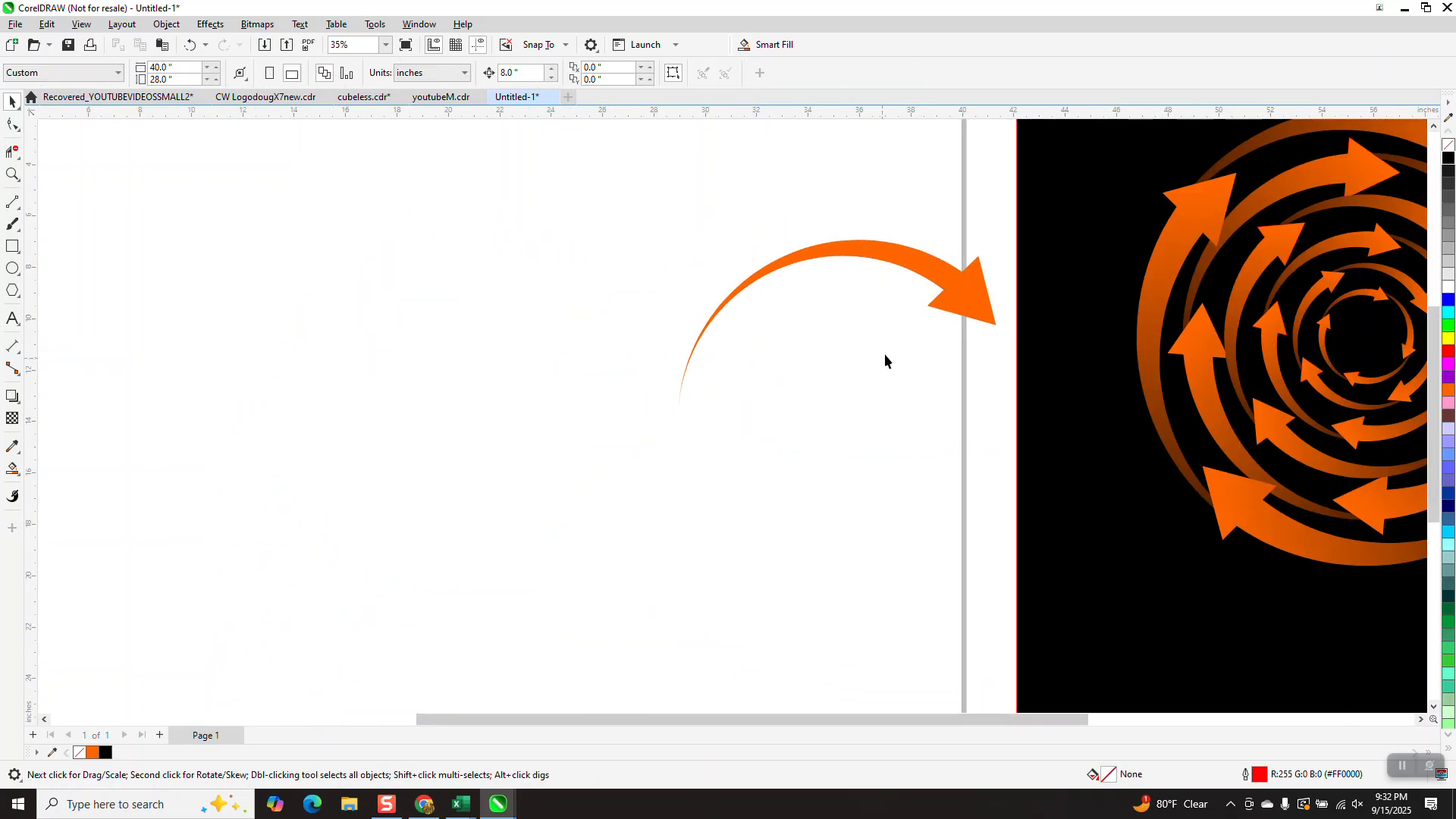
Step: Move the orange arrow two 8-inch nudges back to the left
left_click(964, 303)
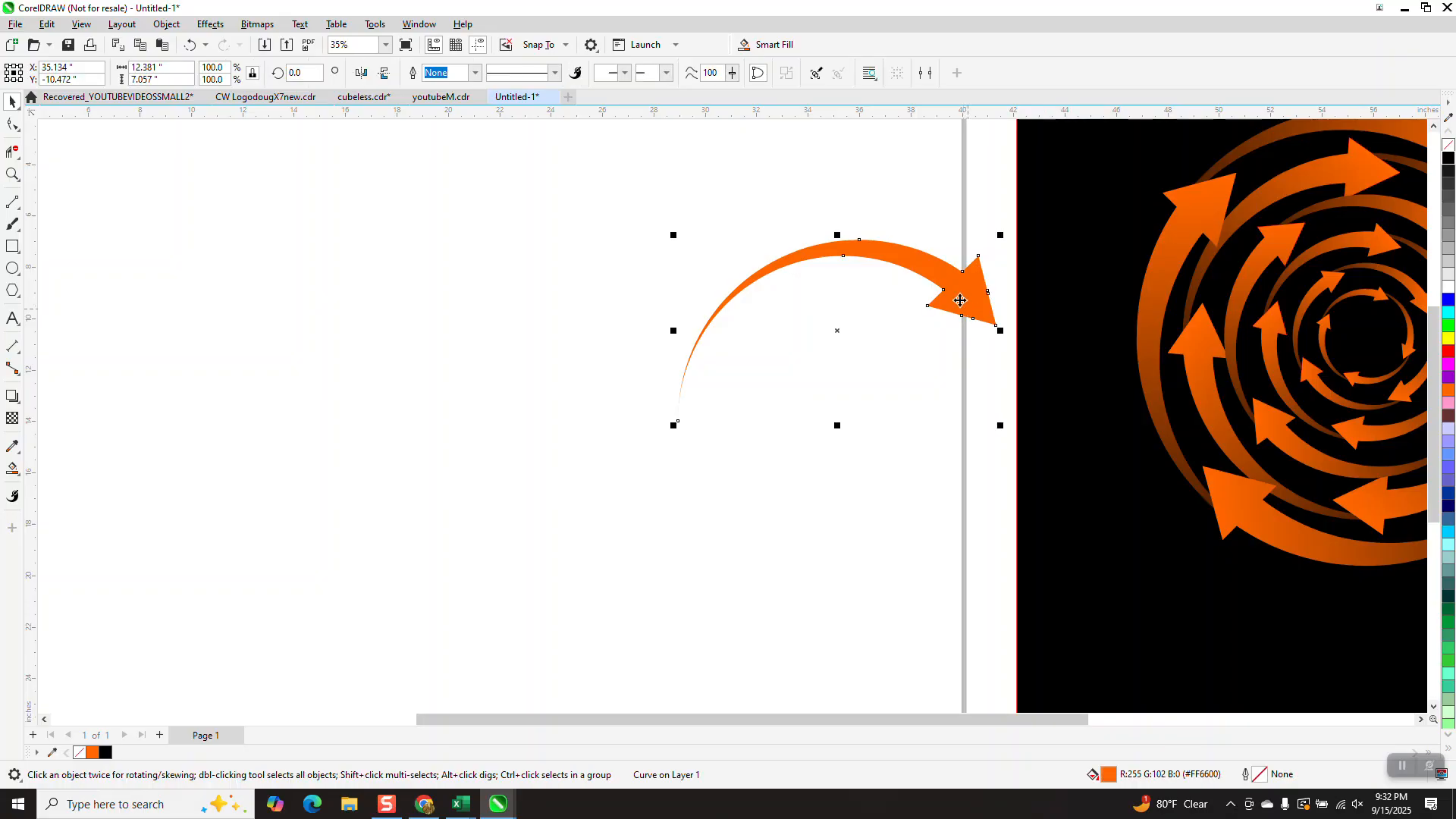
key("Left")
key("Left")
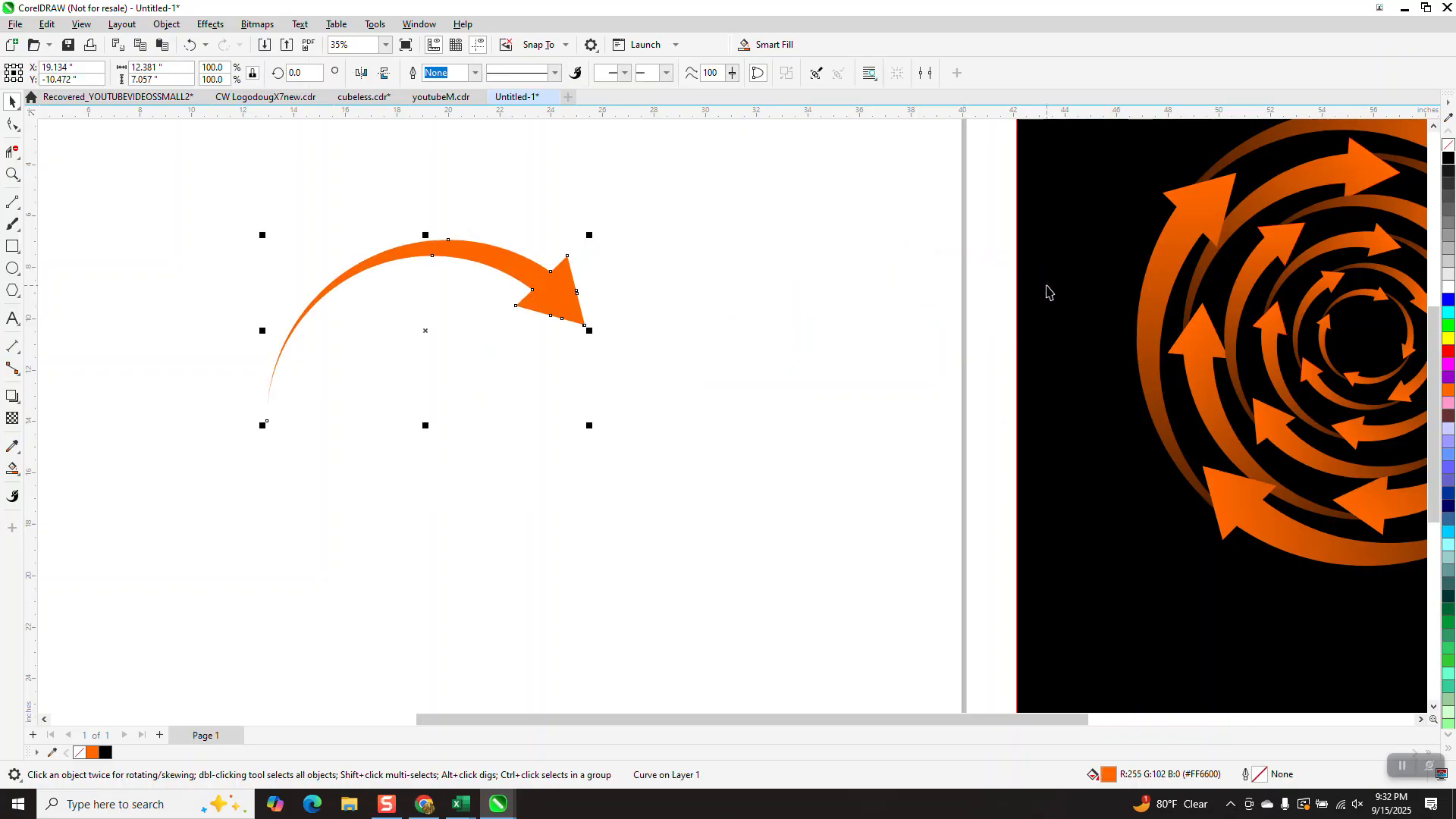
Step: Give the arrow a black outline with no fill, and make a copy rotated 90 degrees around the original circle's center
left_click(1448, 144)
right_click(1447, 158)
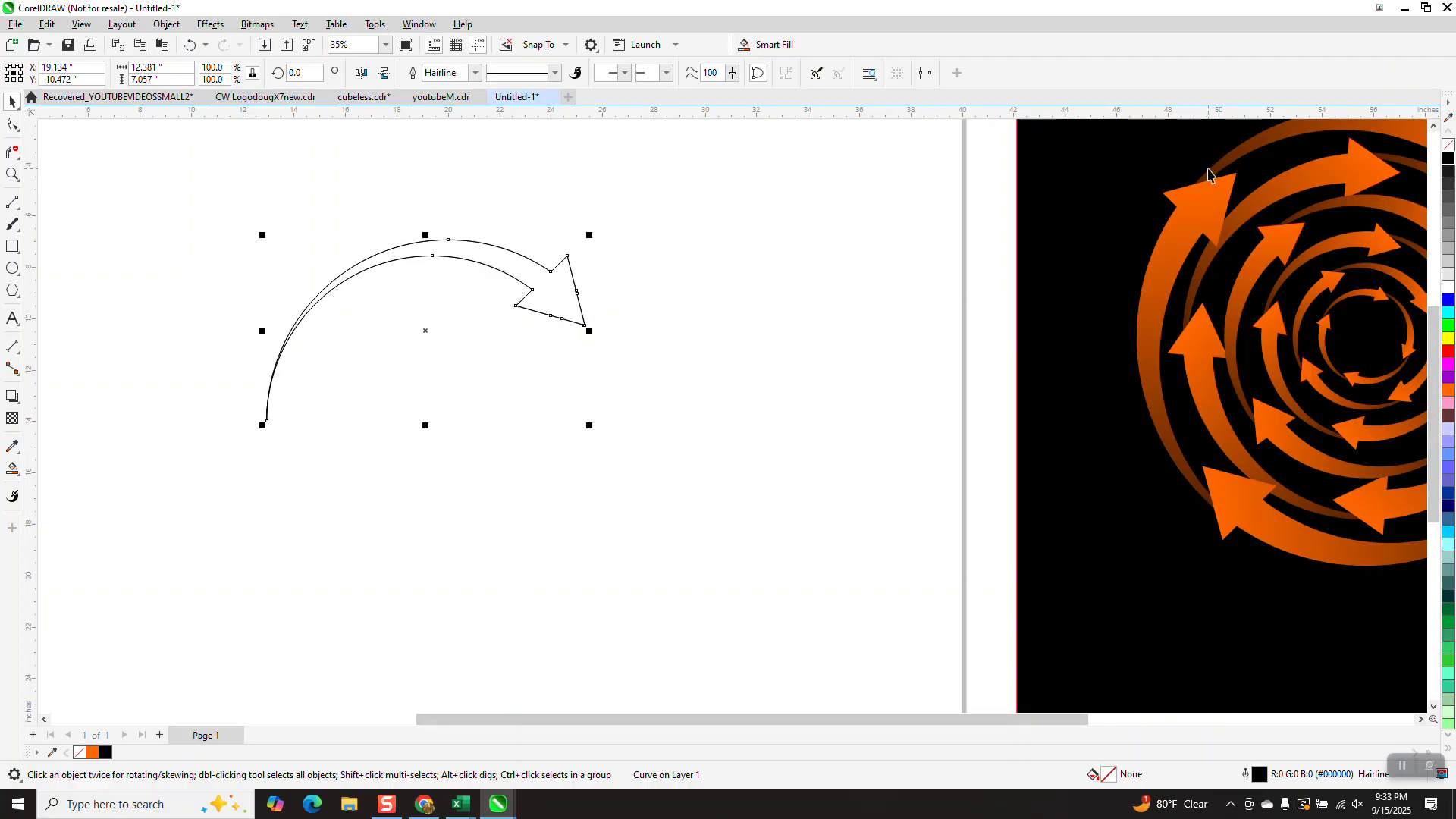
left_click(296, 72)
type("90")
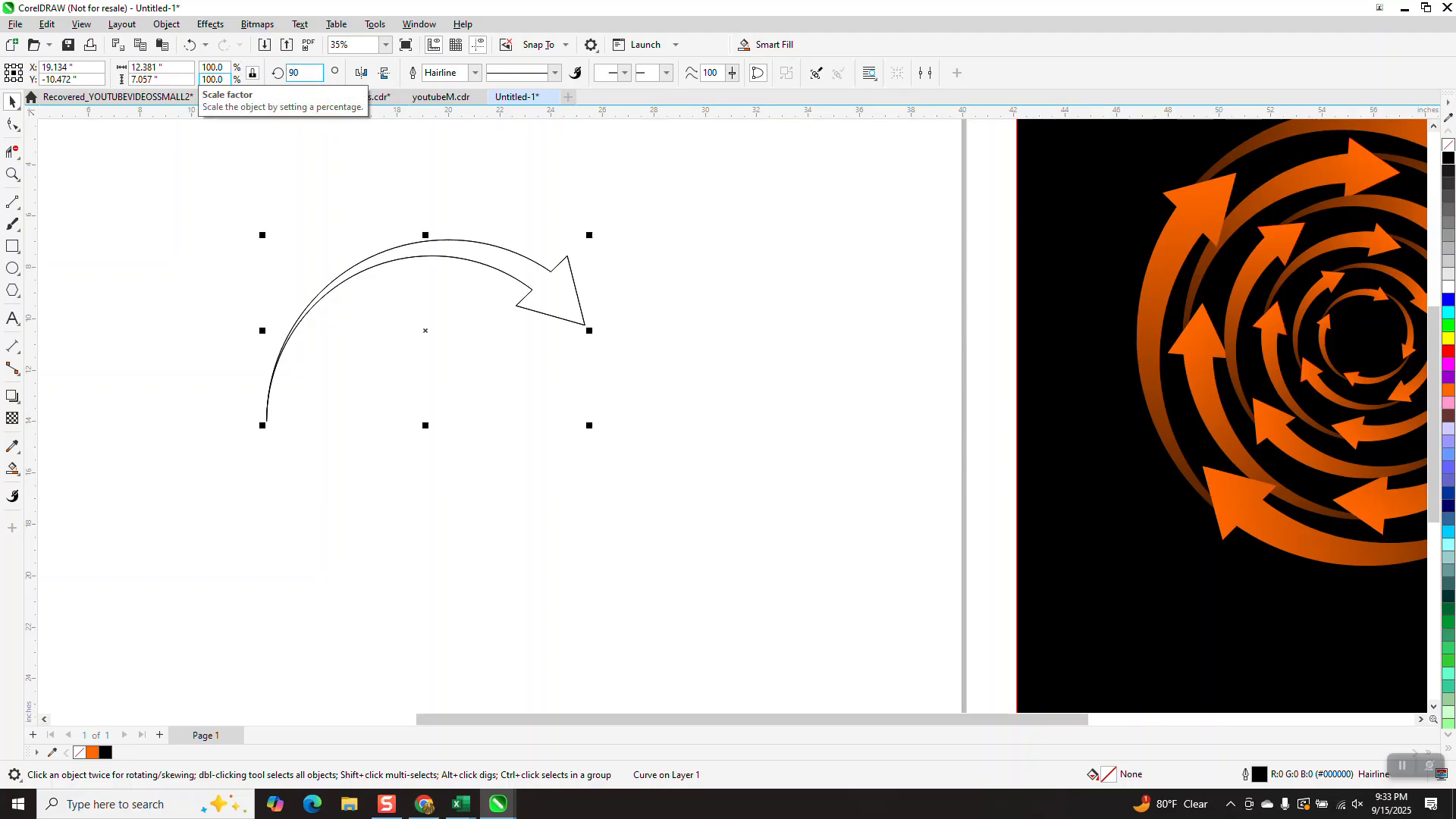
key("Return")
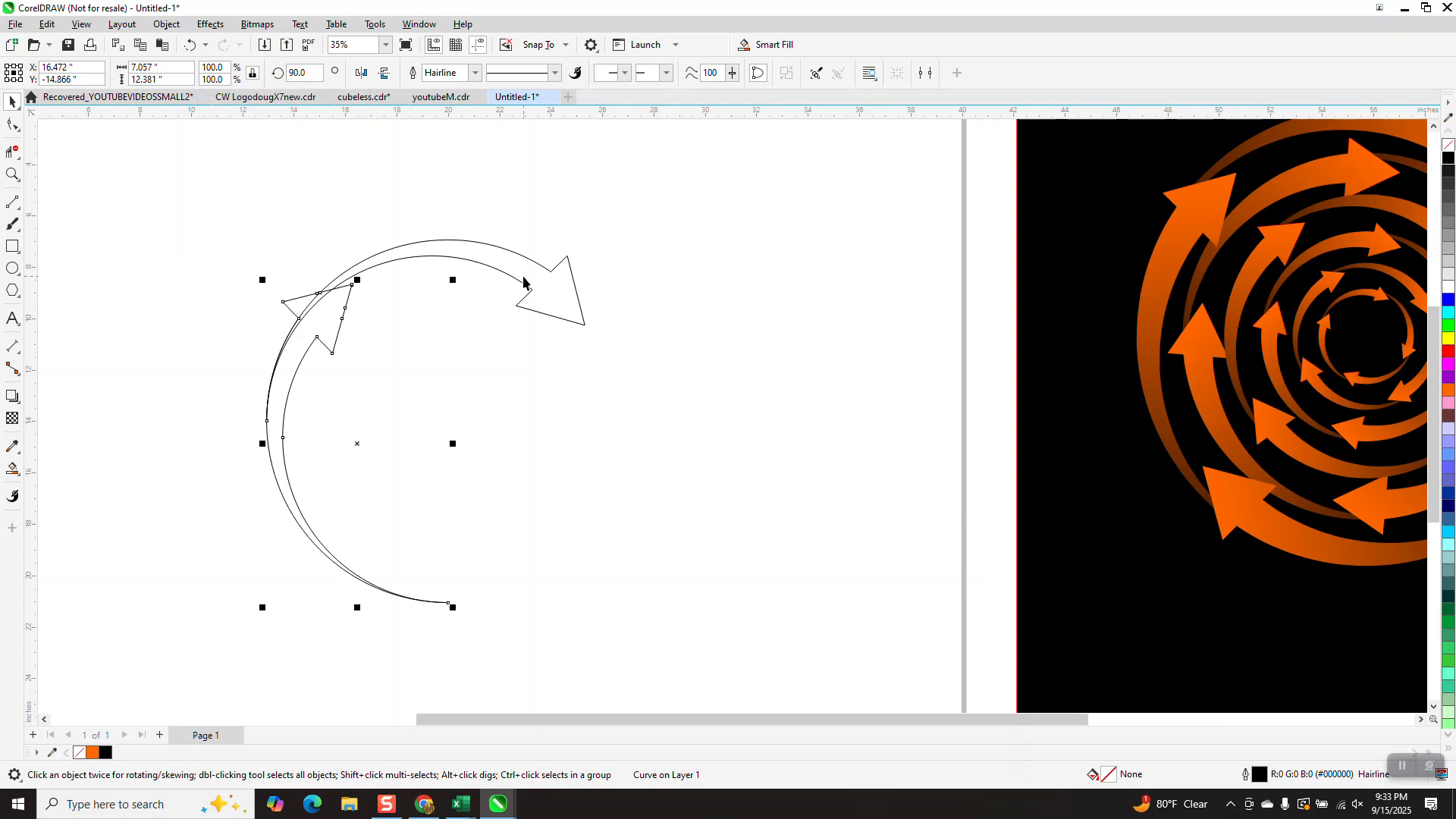
Step: Smart Fill the upper arrow with orange up to where the rotated arrow's head cuts across its tail
left_click(12, 469)
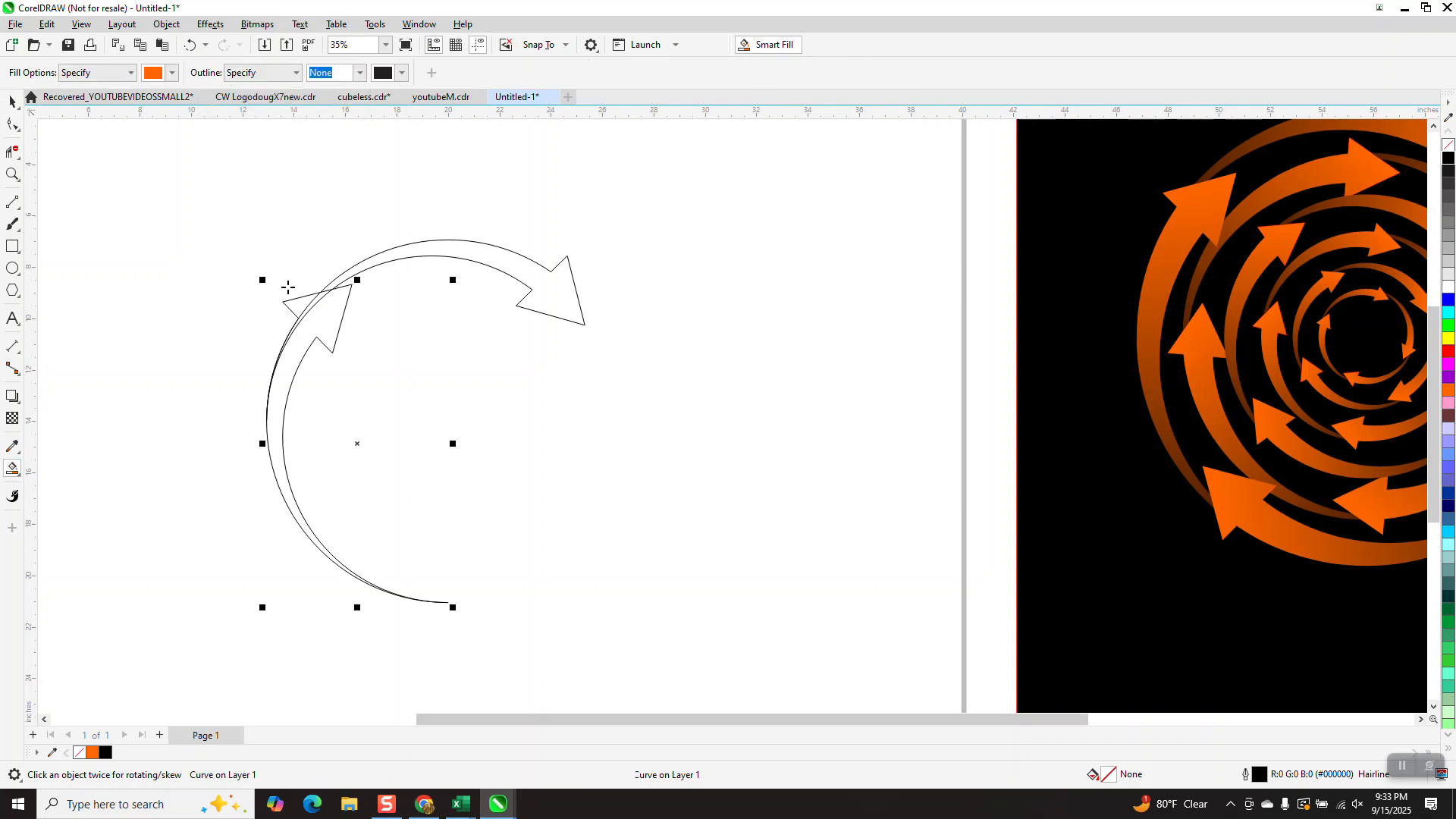
left_click(398, 256)
key("space")
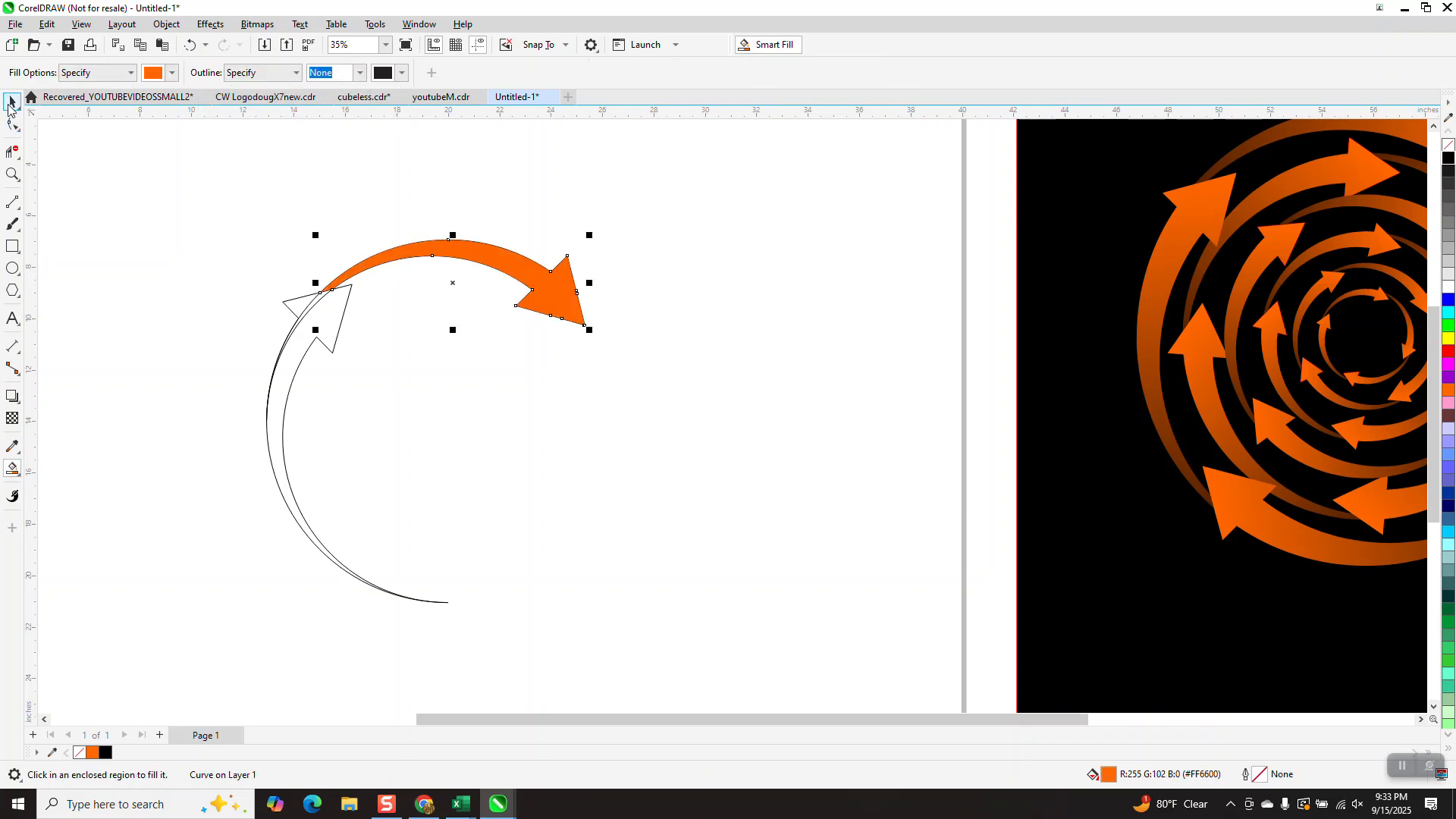
Step: Delete the two outlined arrows, keeping only the shortened orange arrow
left_click(280, 363)
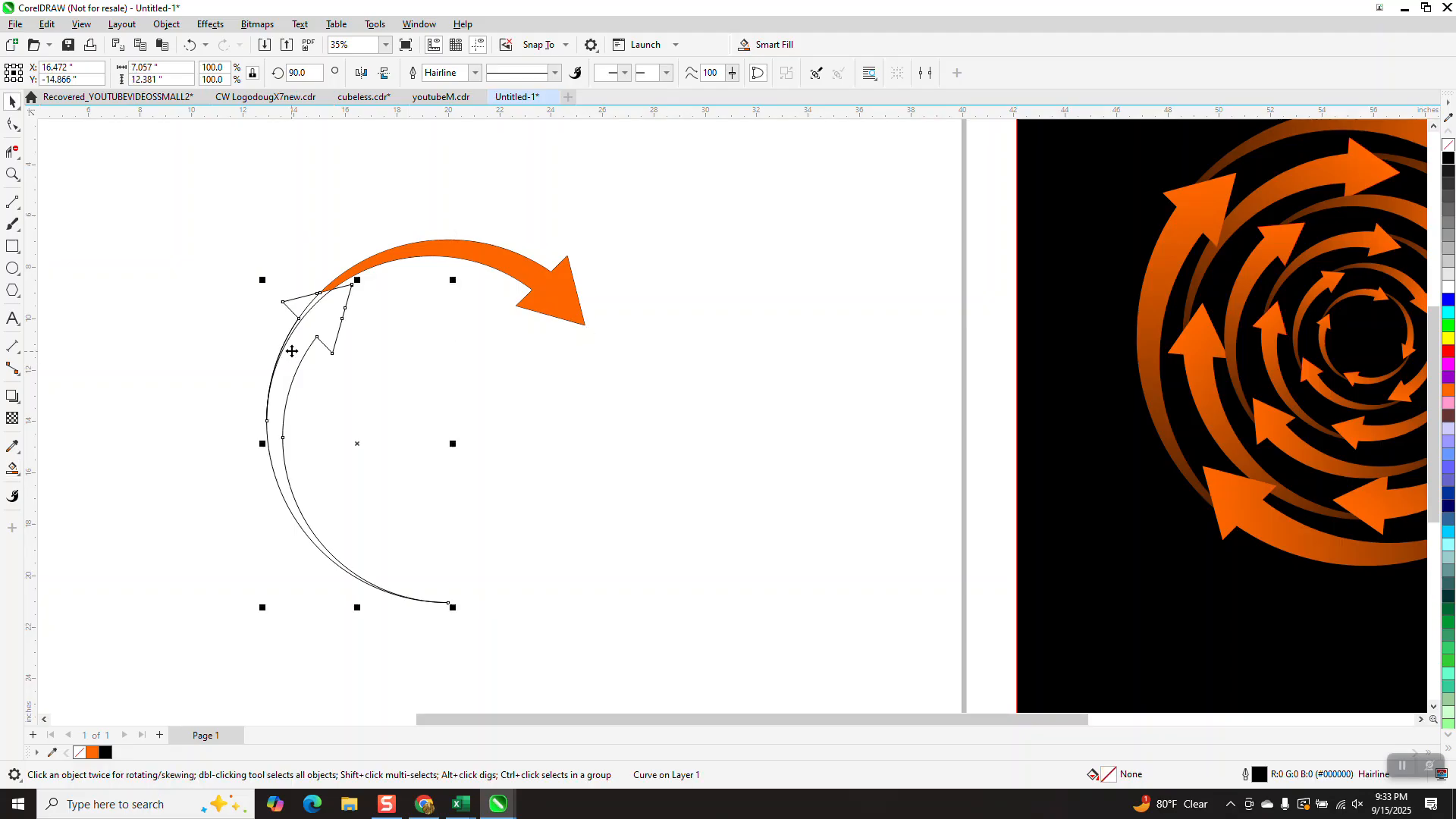
key("Delete")
left_click(293, 337)
key("Delete")
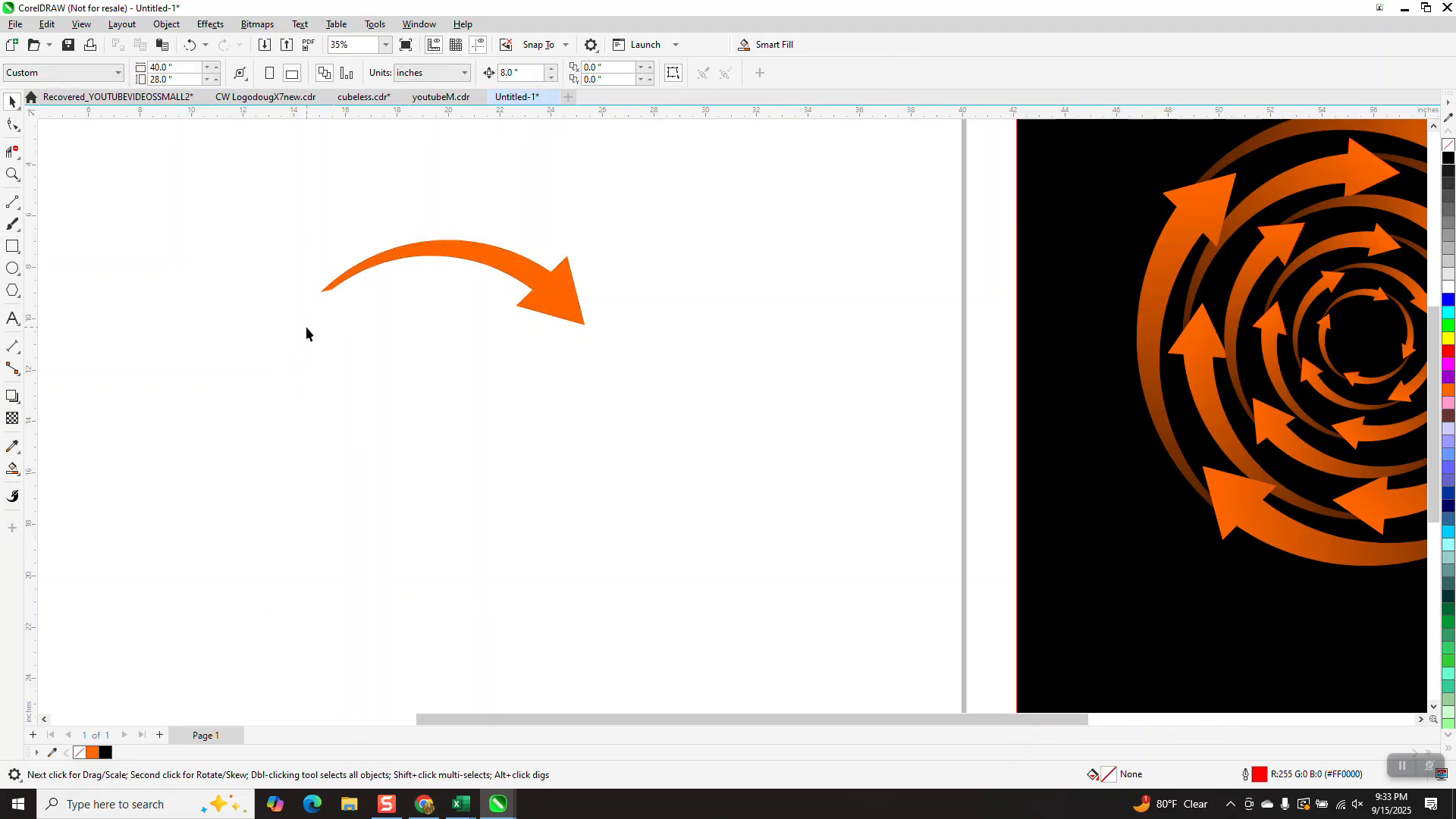
Step: Apply a linear fountain fill along the arrow, running from orange at the head to black at the tail
left_click(428, 258)
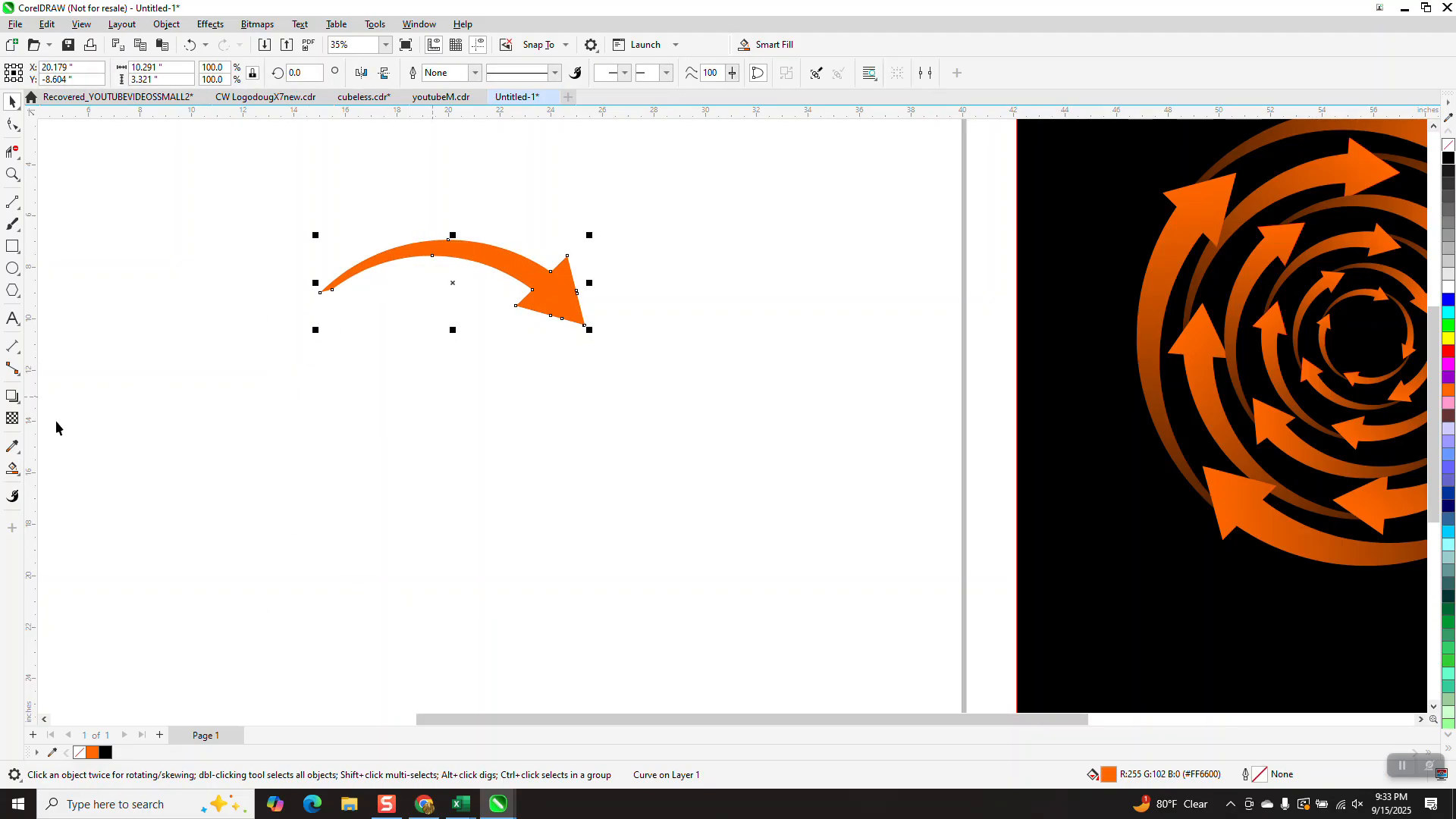
left_click(17, 475)
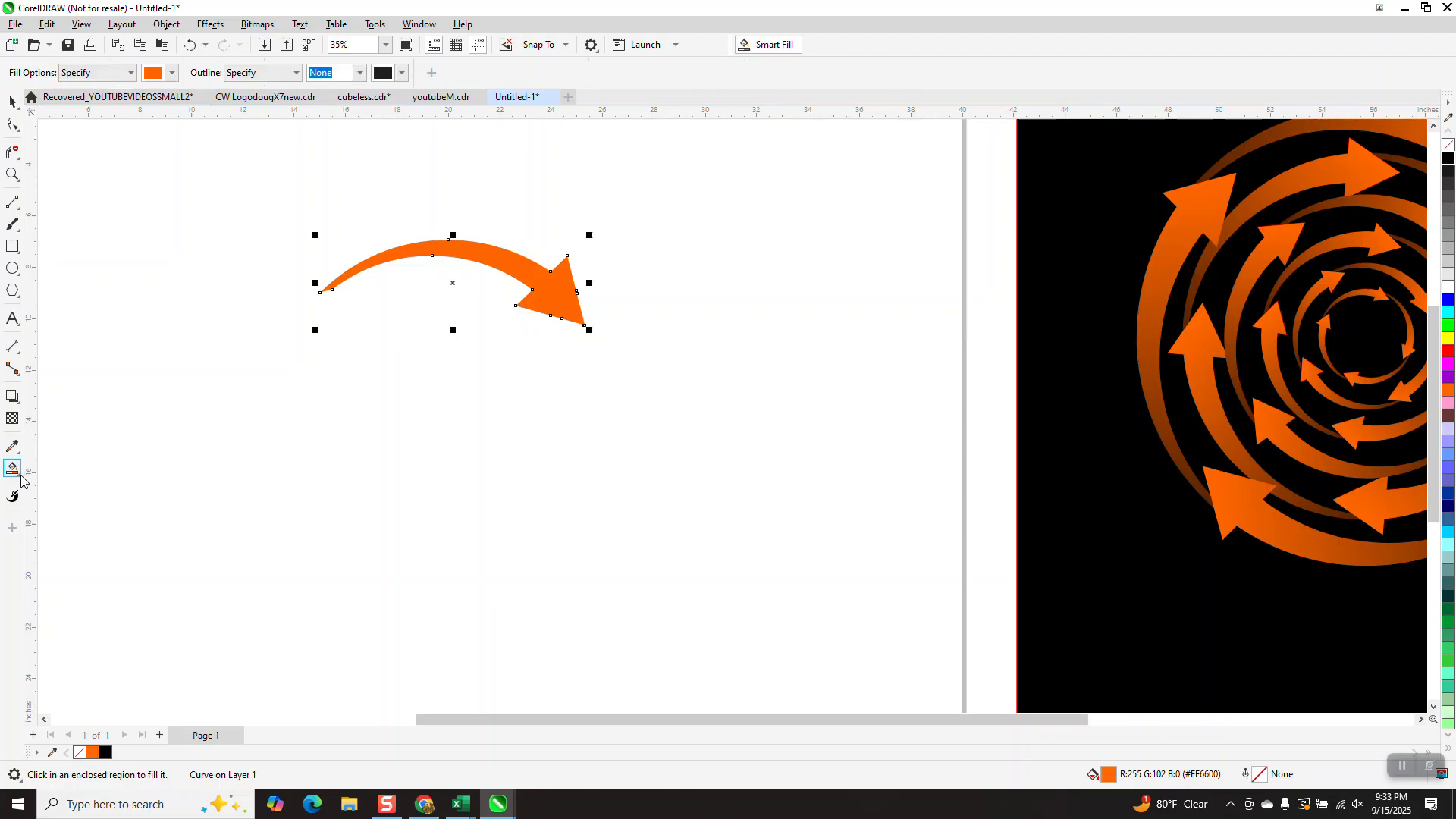
left_click(18, 478)
left_click(52, 470)
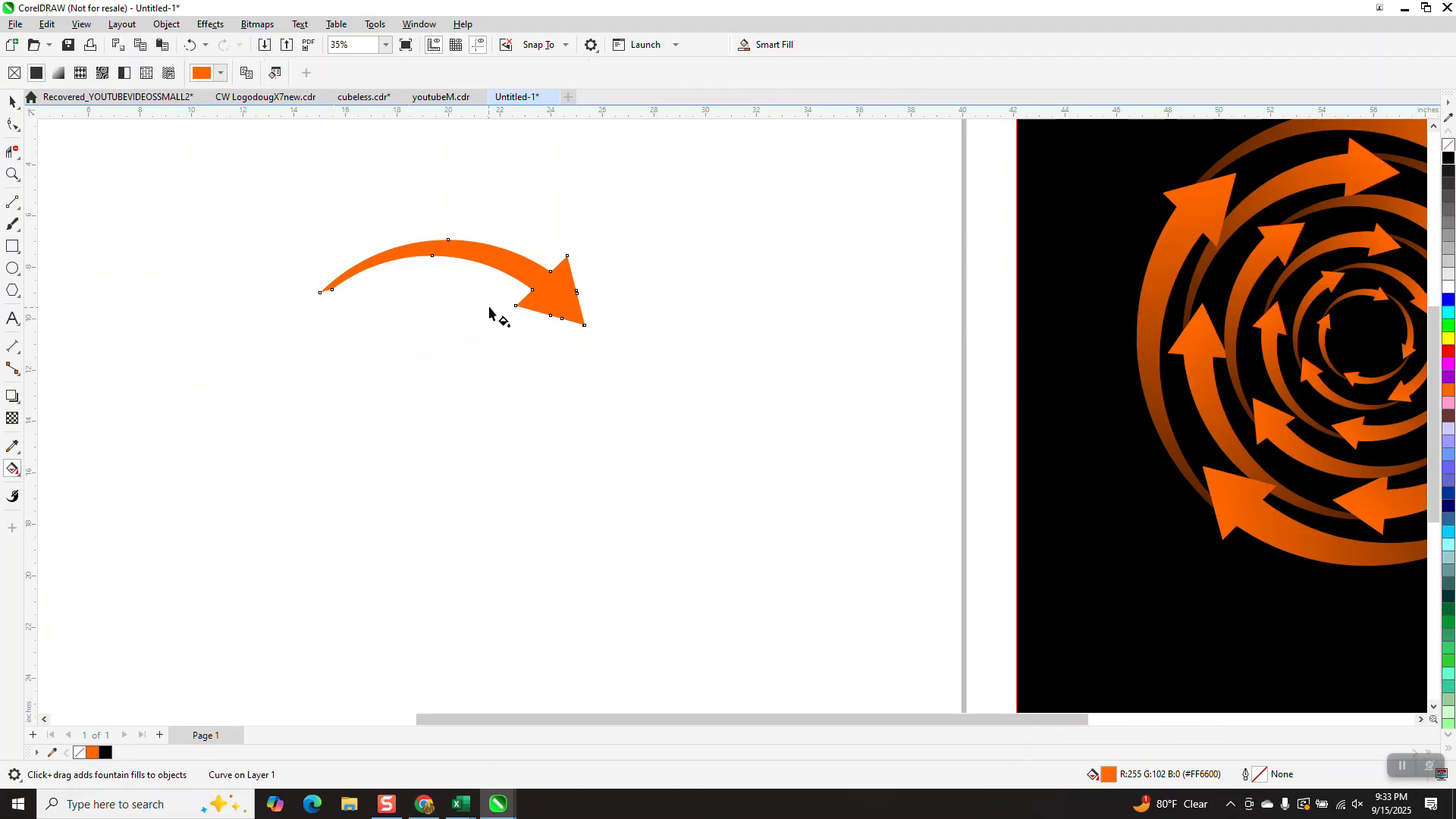
left_click_drag(536, 283, 331, 282)
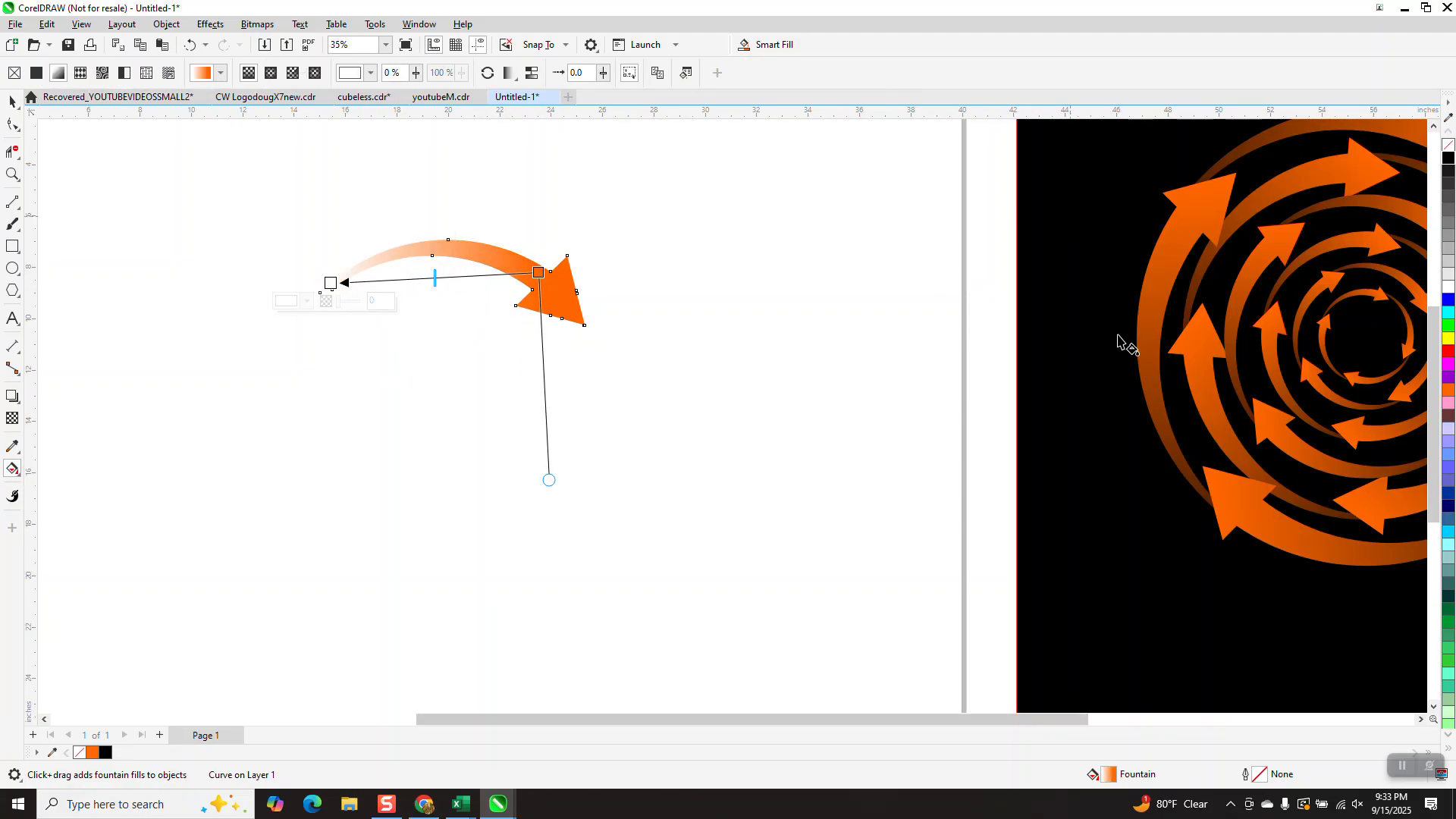
left_click_drag(1448, 157, 285, 297)
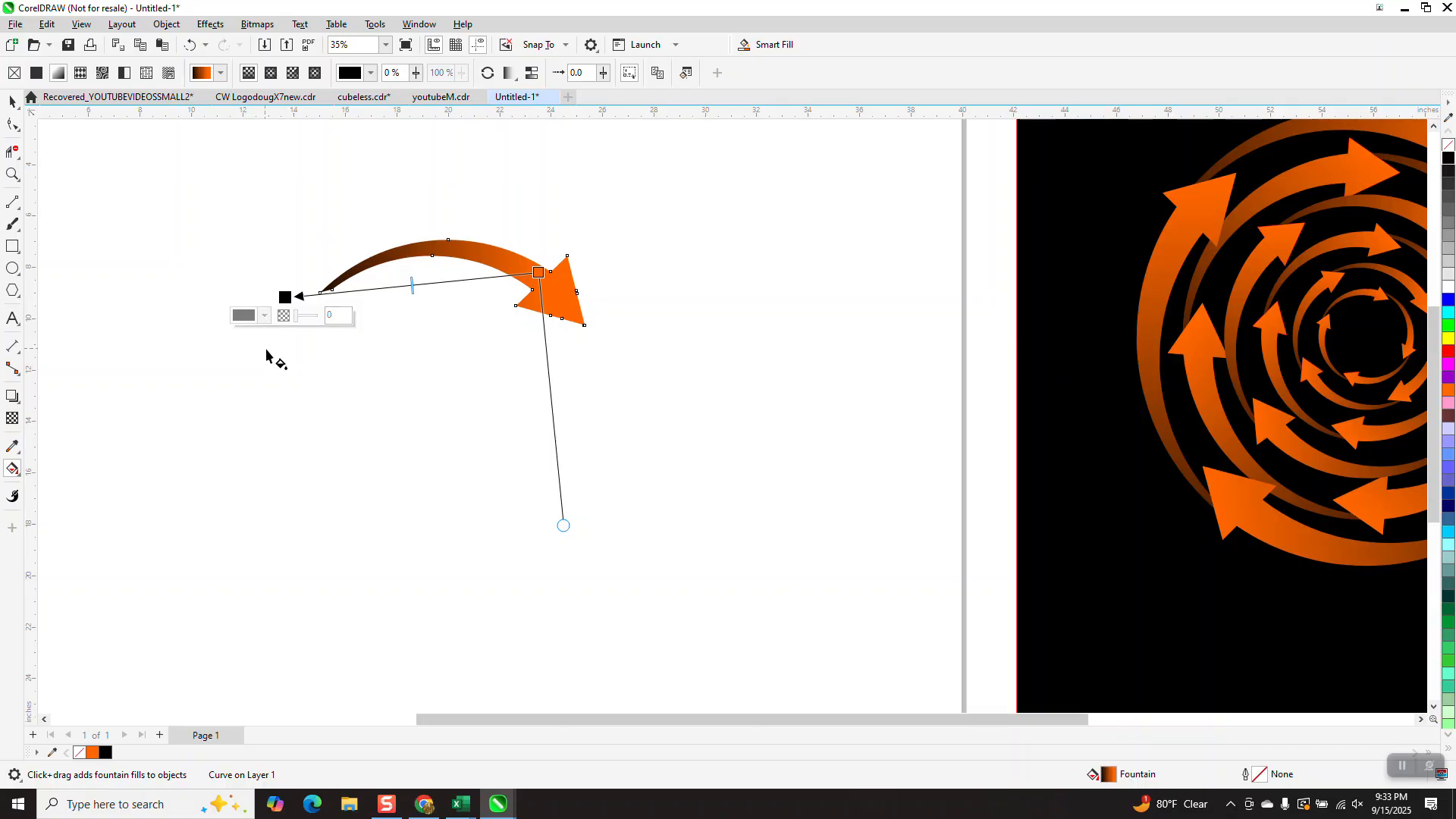
left_click(11, 101)
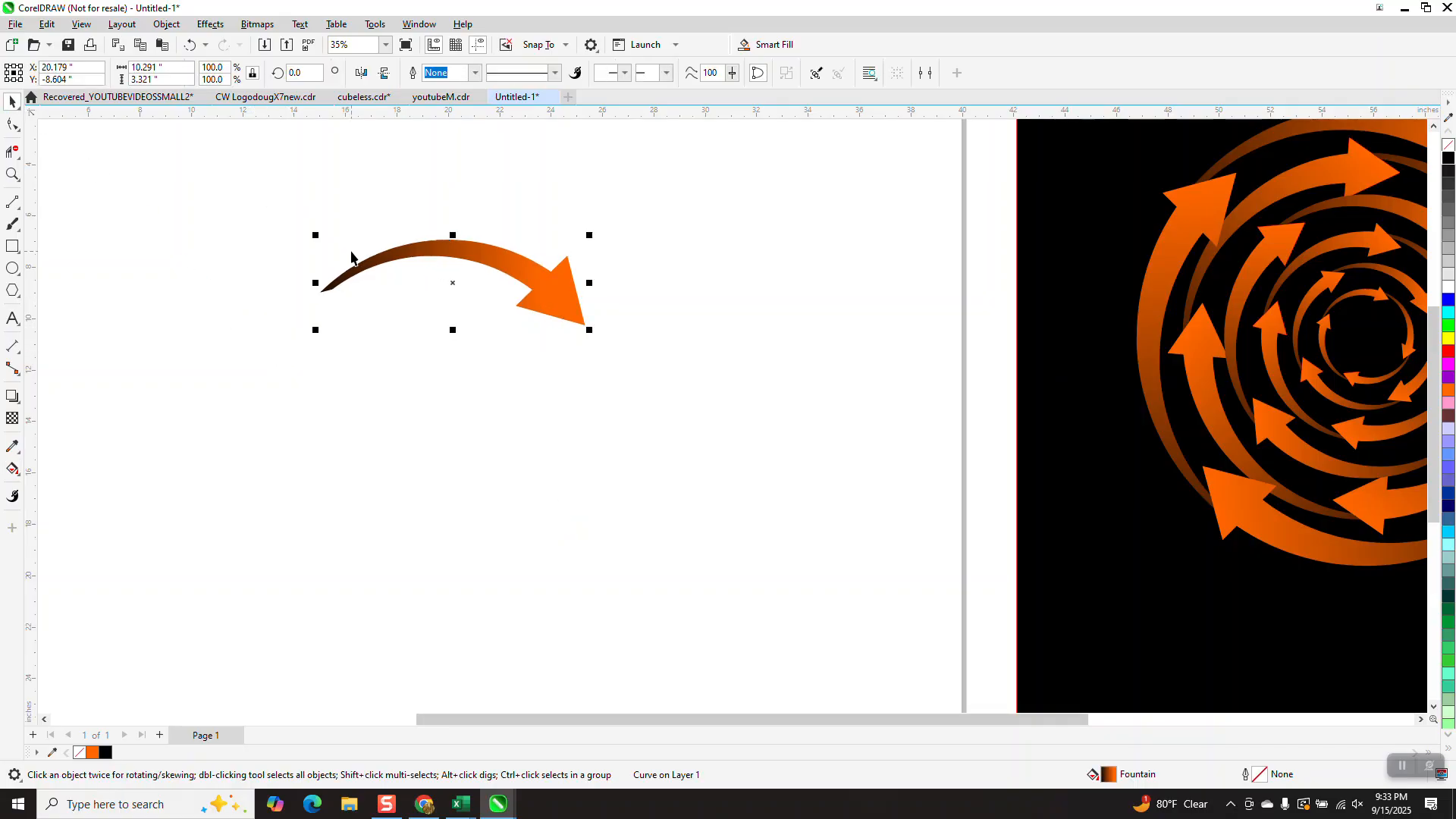
Step: Make three copies of the gradient arrow at successive 90-degree rotations around the circle's center to form a ring
left_click(299, 72)
type("90")
key("Return")
key("ctrl+r")
key("ctrl+r")
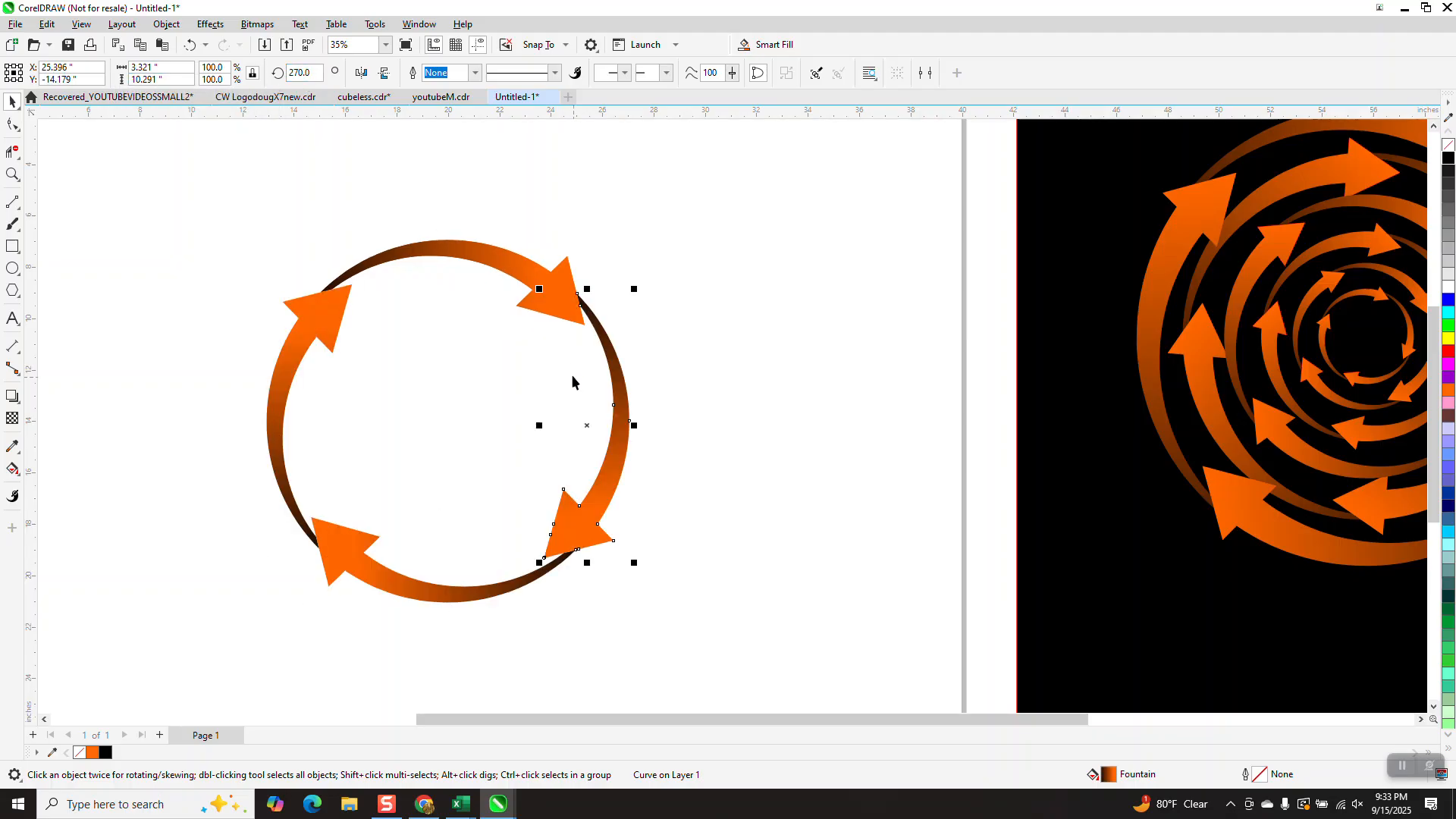
scroll(549, 349, "down", 1)
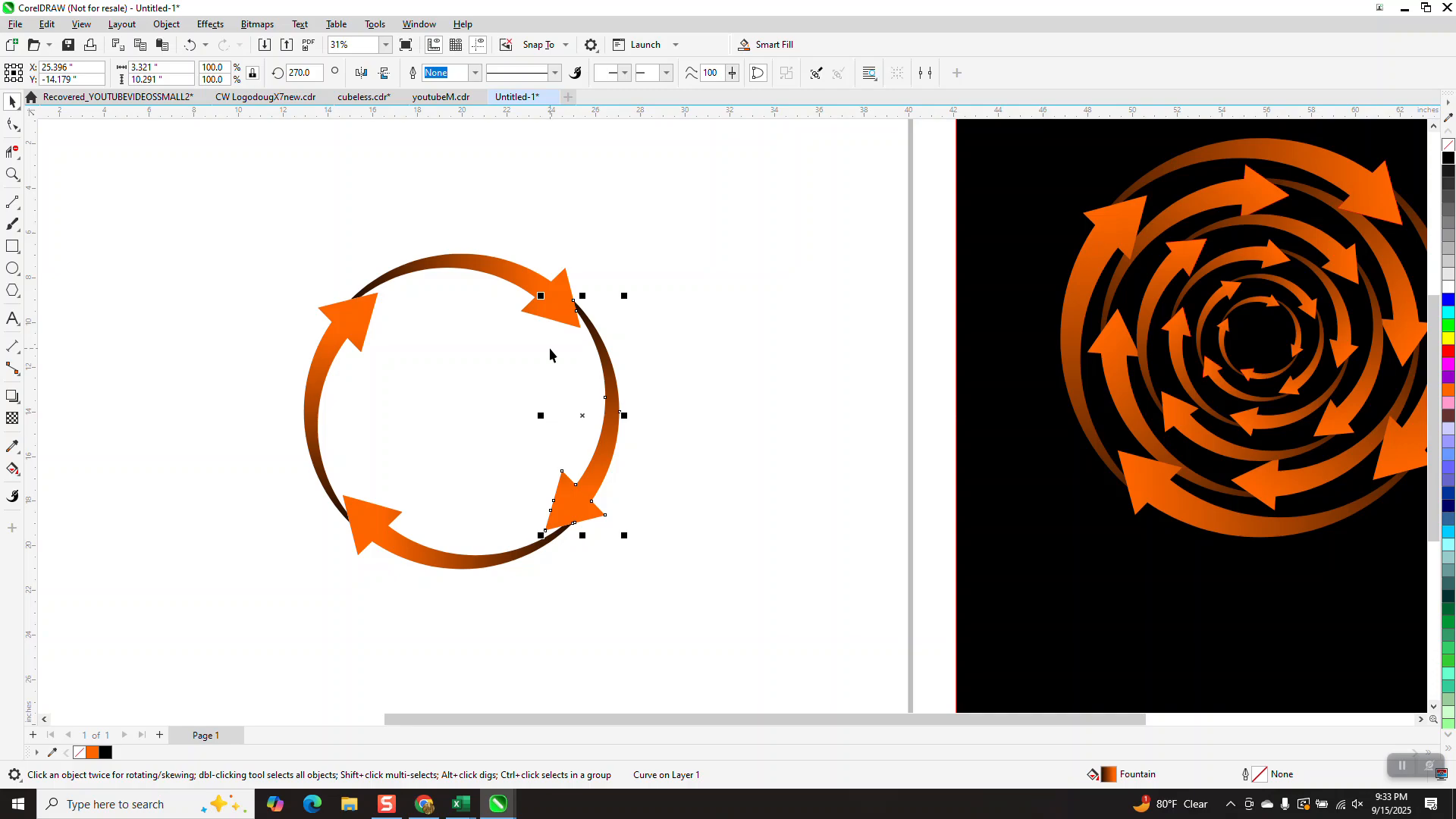
Step: Group the four arrows of the ring and scale the group to 20% of its size
scroll(548, 348, "down", 2)
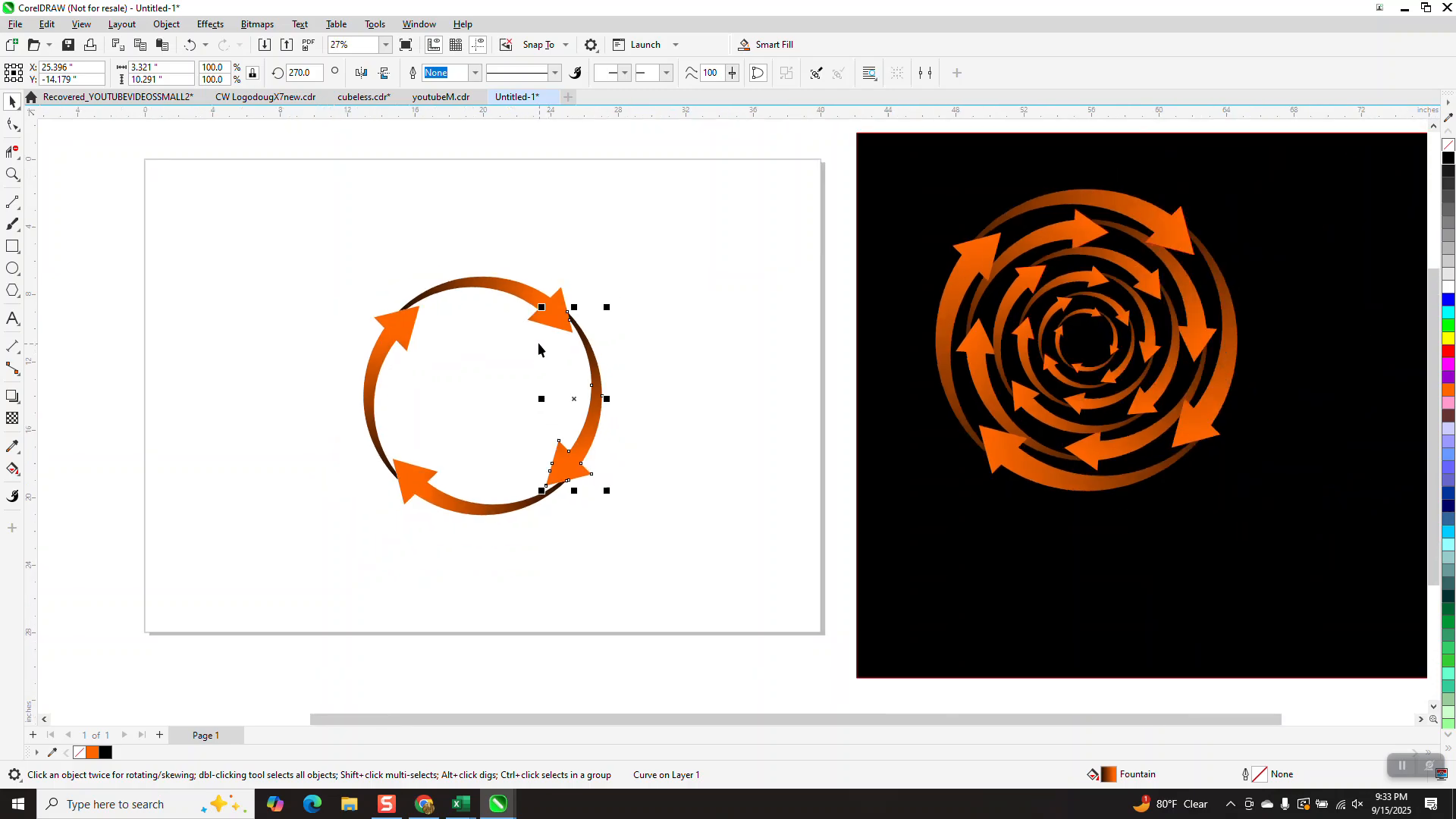
left_click_drag(289, 225, 745, 630)
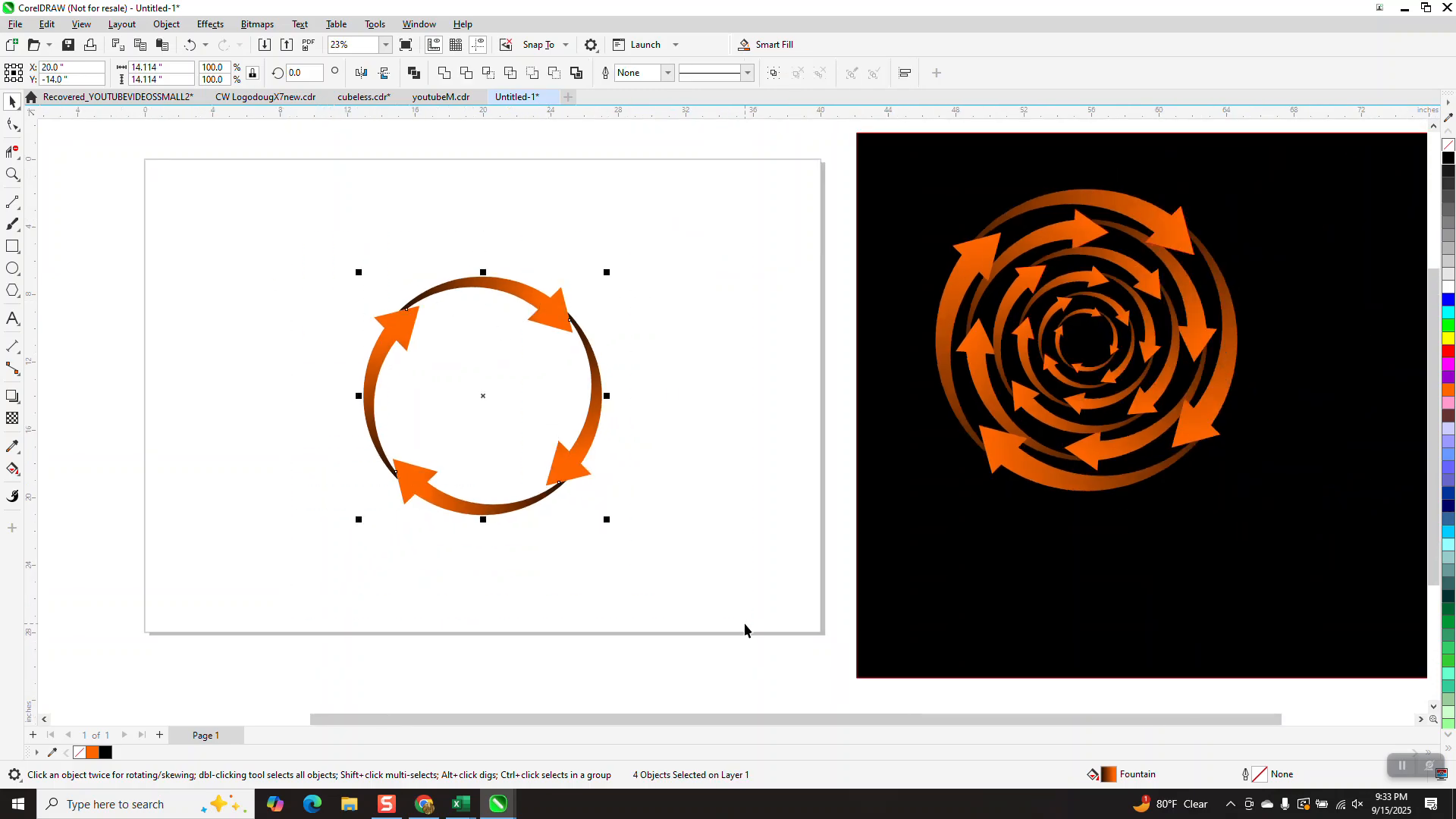
key("ctrl+g")
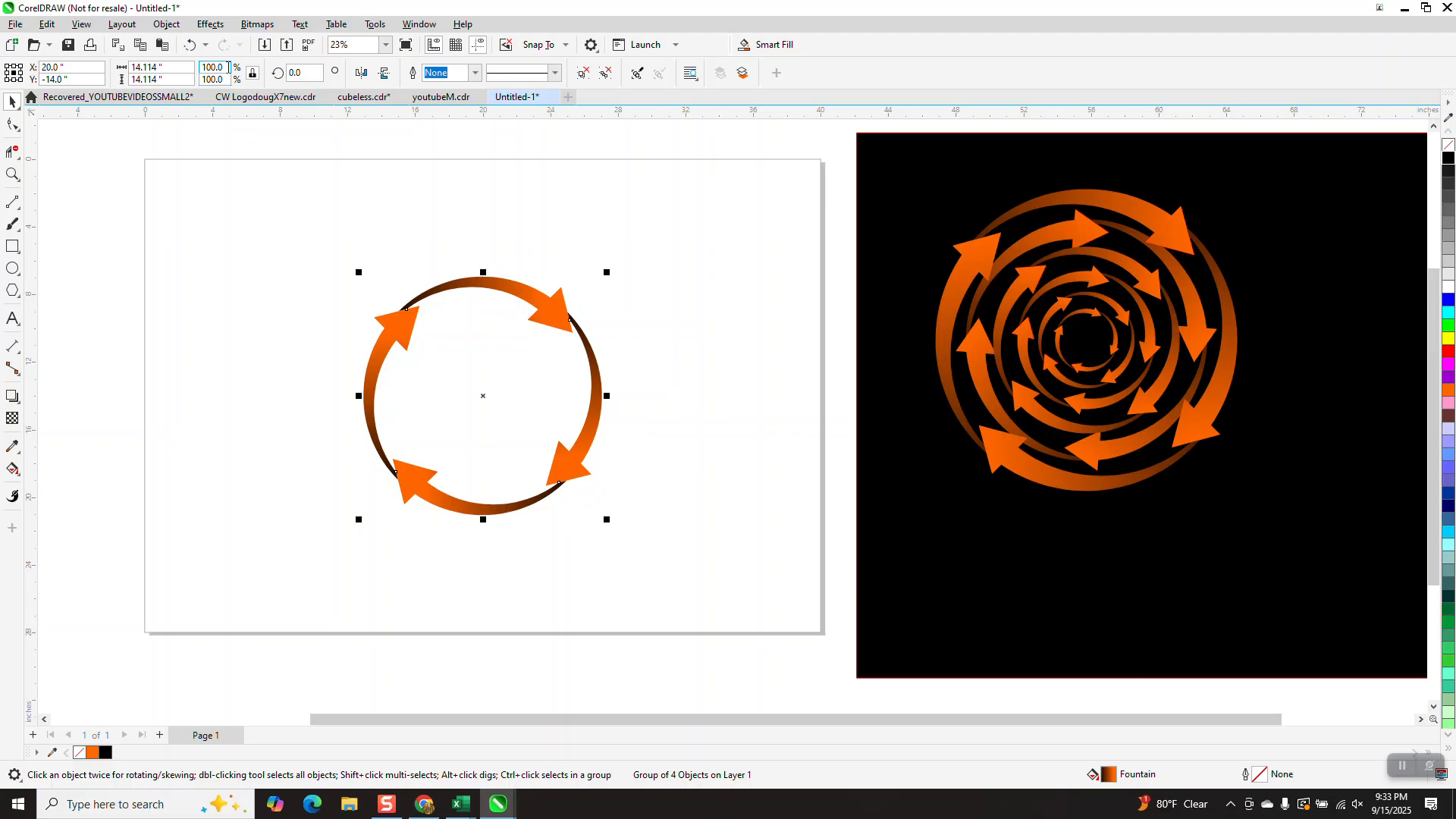
left_click(213, 67)
type("20")
key("Return")
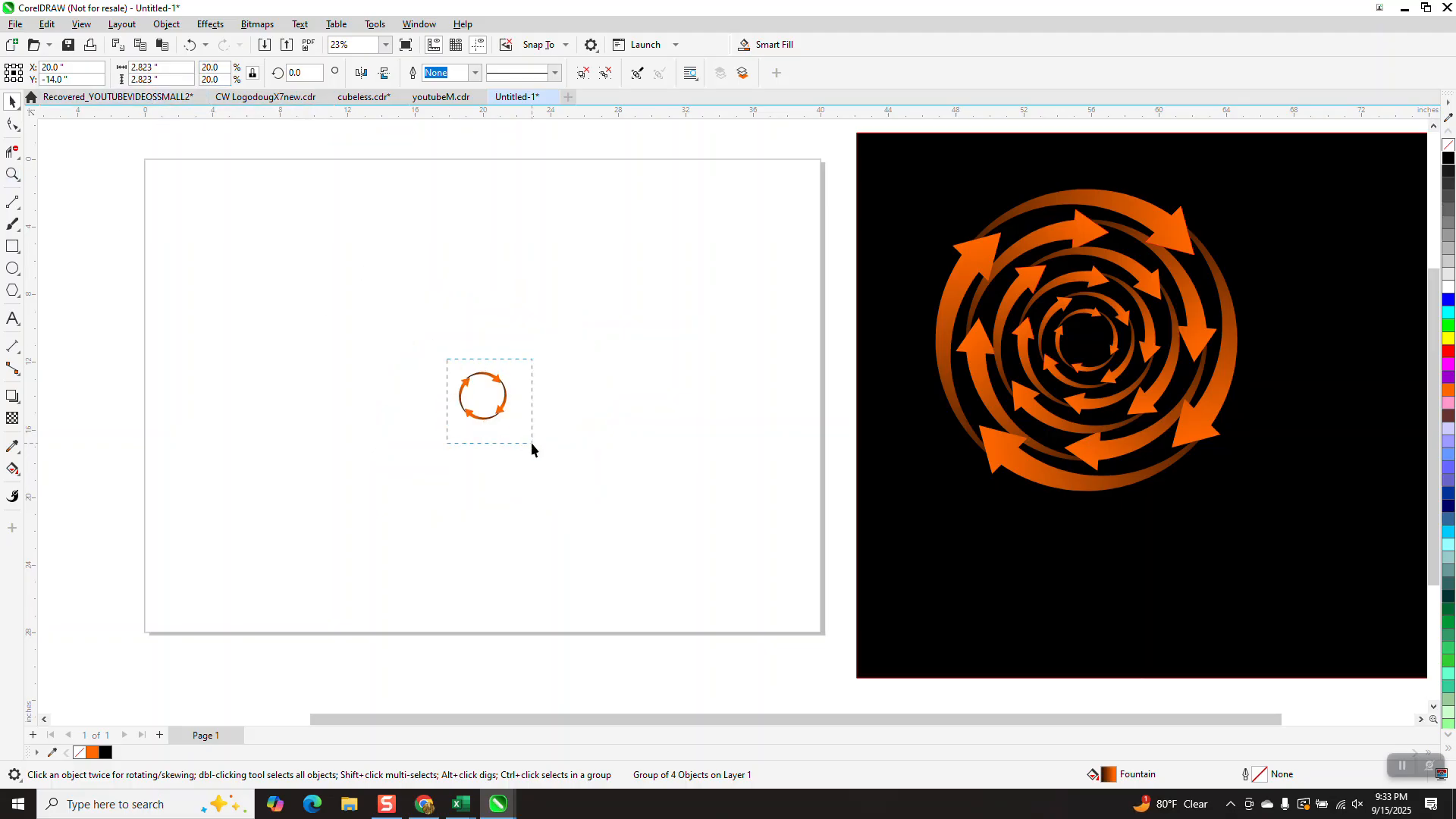
Step: Make a copy of the small ring around the same center and scale the copy to 40%
left_click(12, 175)
left_click_drag(426, 314, 530, 442)
left_click(10, 103)
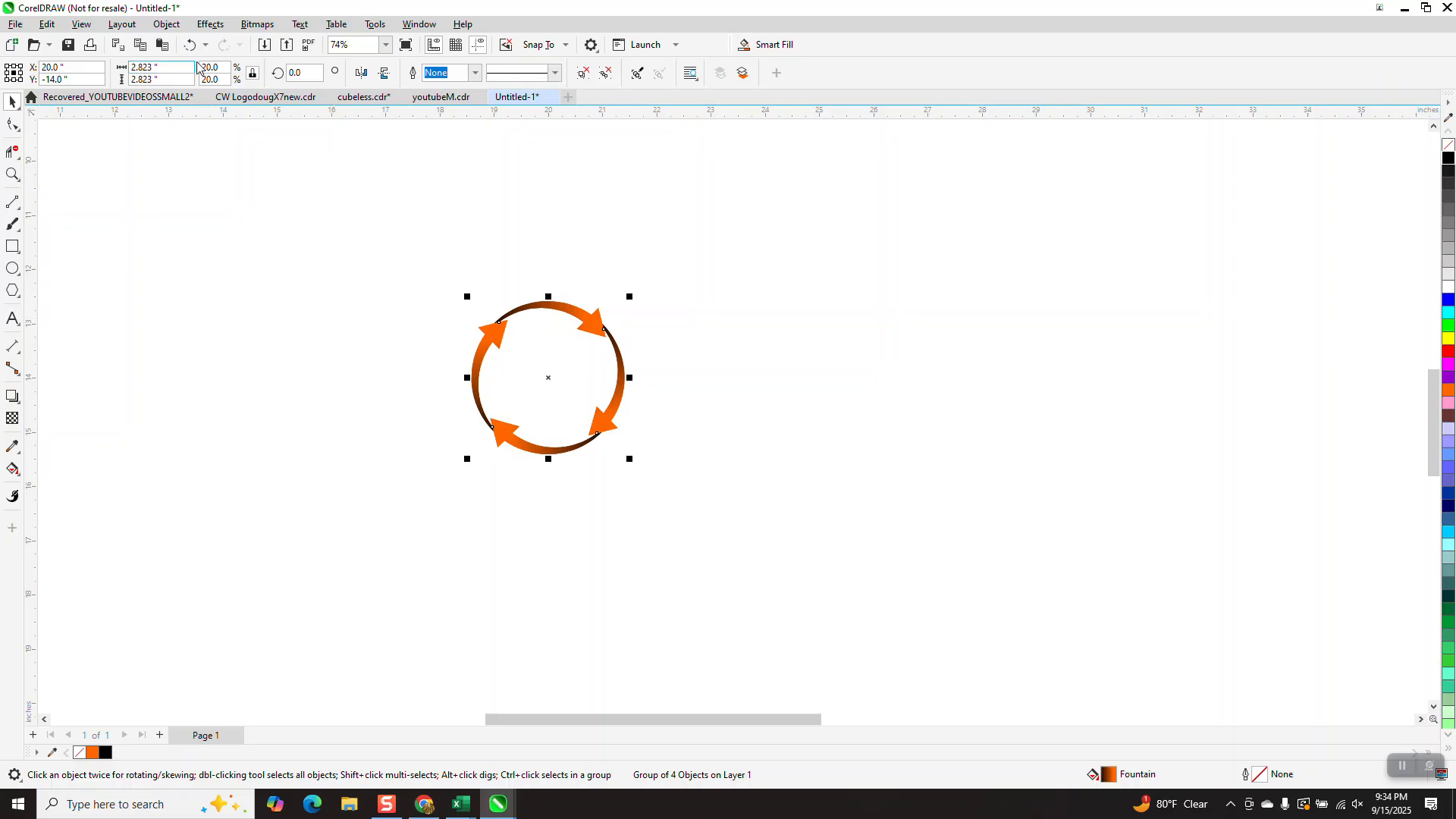
type("2")
double_click(224, 68)
type("40")
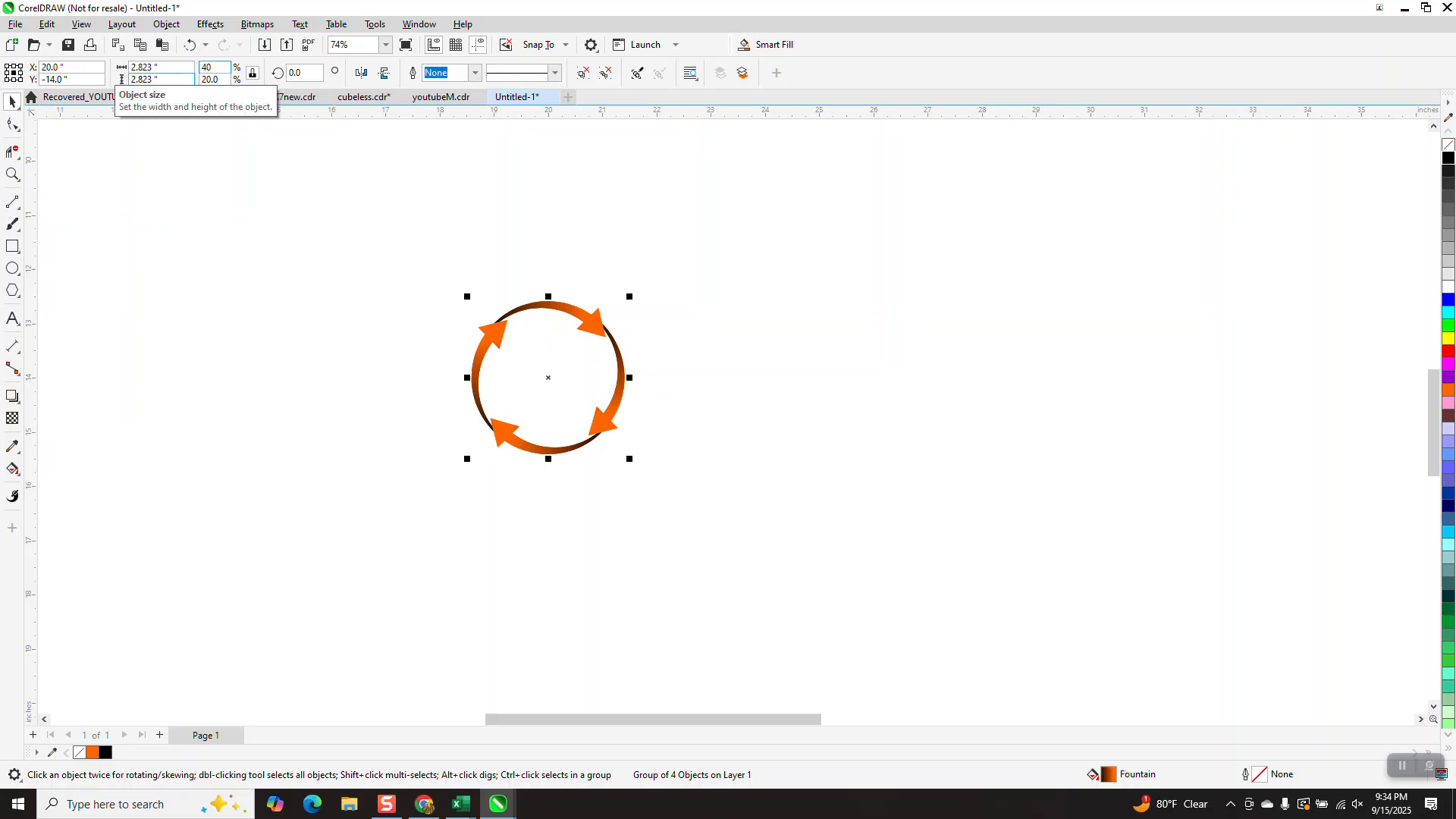
key("Return")
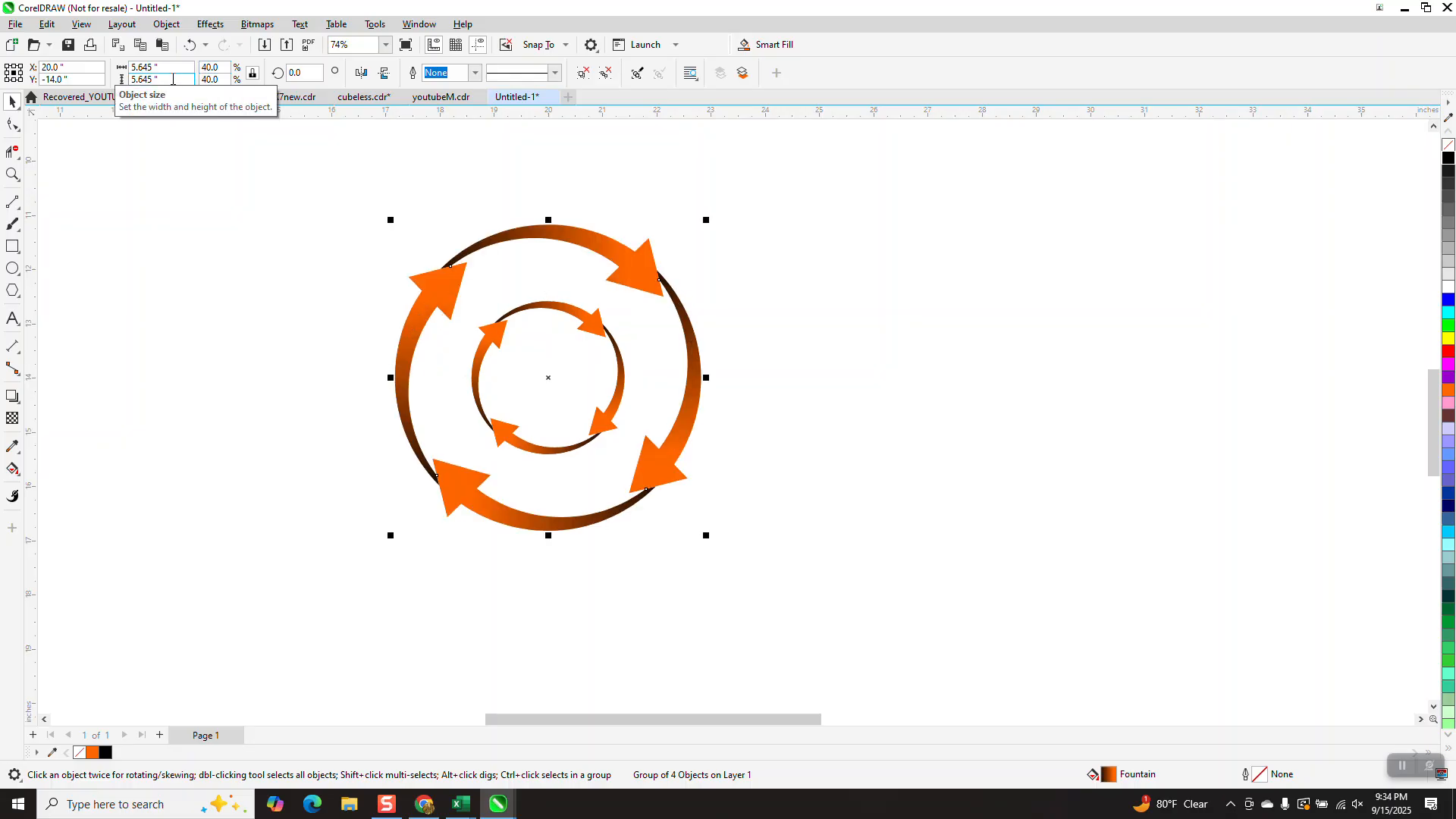
Step: Set the copied ring's scale to 30% and its rotation to 20°
double_click(223, 69)
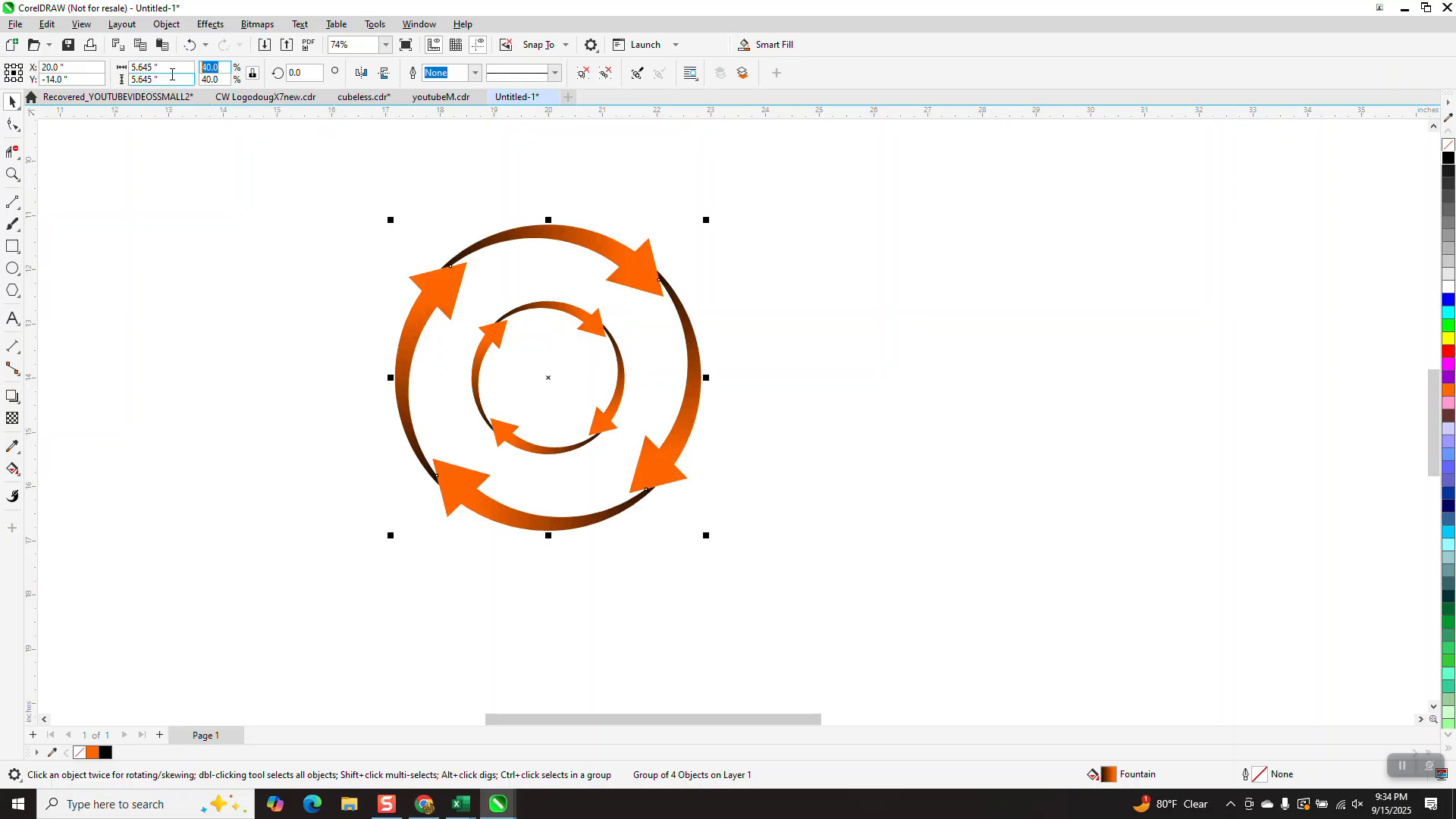
type("30")
key("Return")
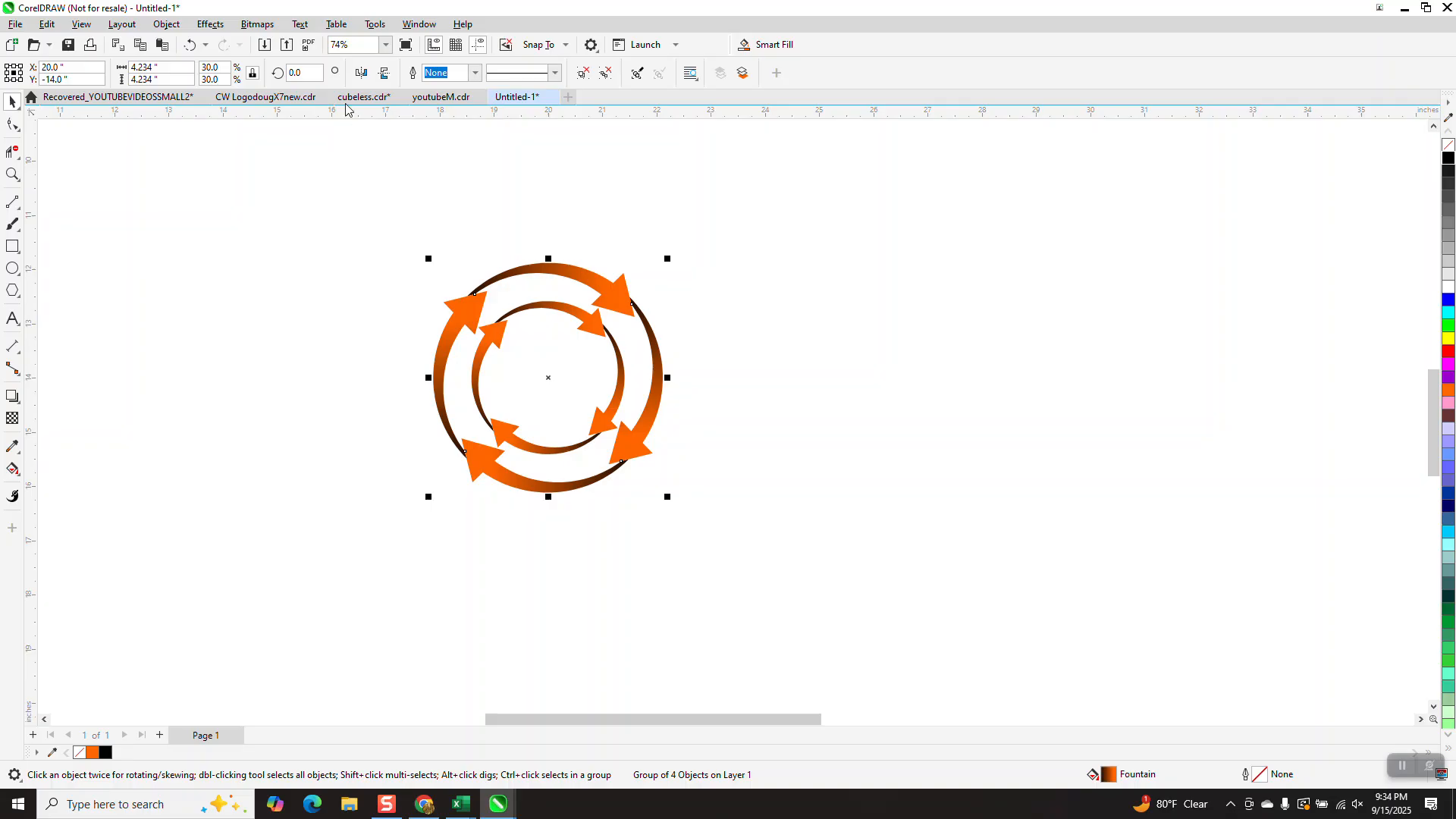
type("20")
key("Return")
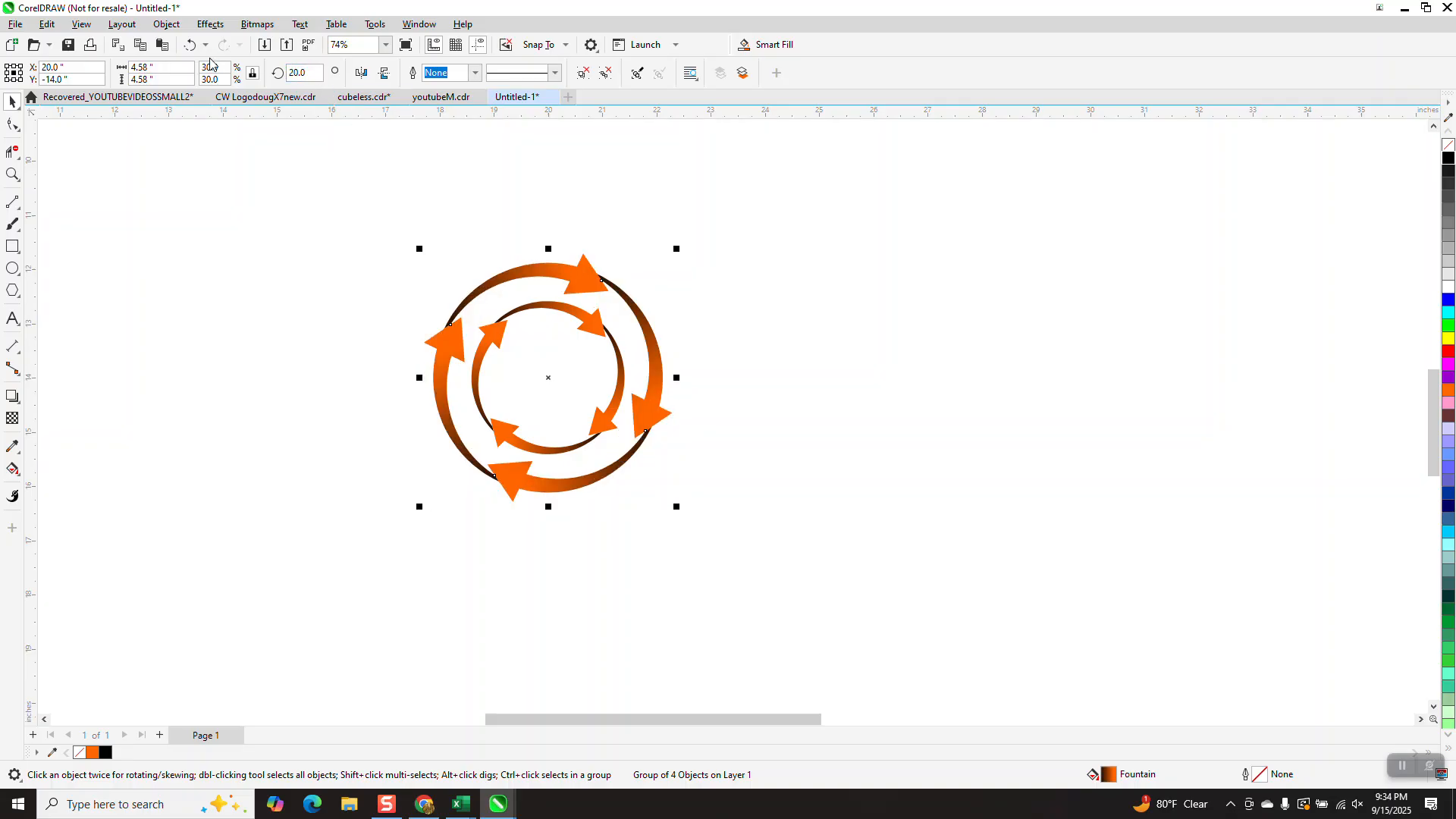
Step: Add a third concentric ring by duplicating the second one at 40° rotation and scaling the duplicate to 40%
key("ctrl+d")
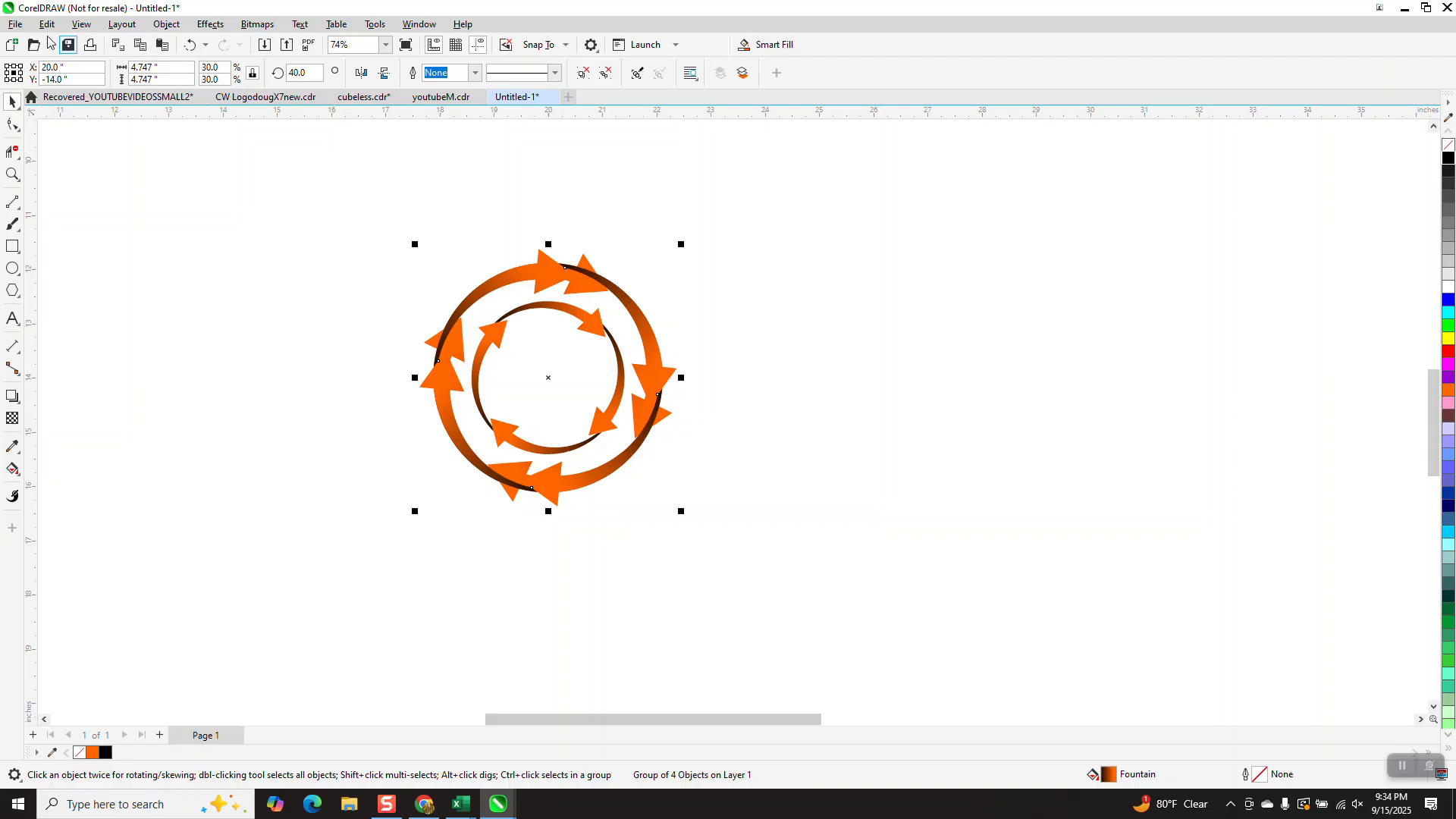
left_click_drag(220, 69, 164, 77)
type("40")
key("Return")
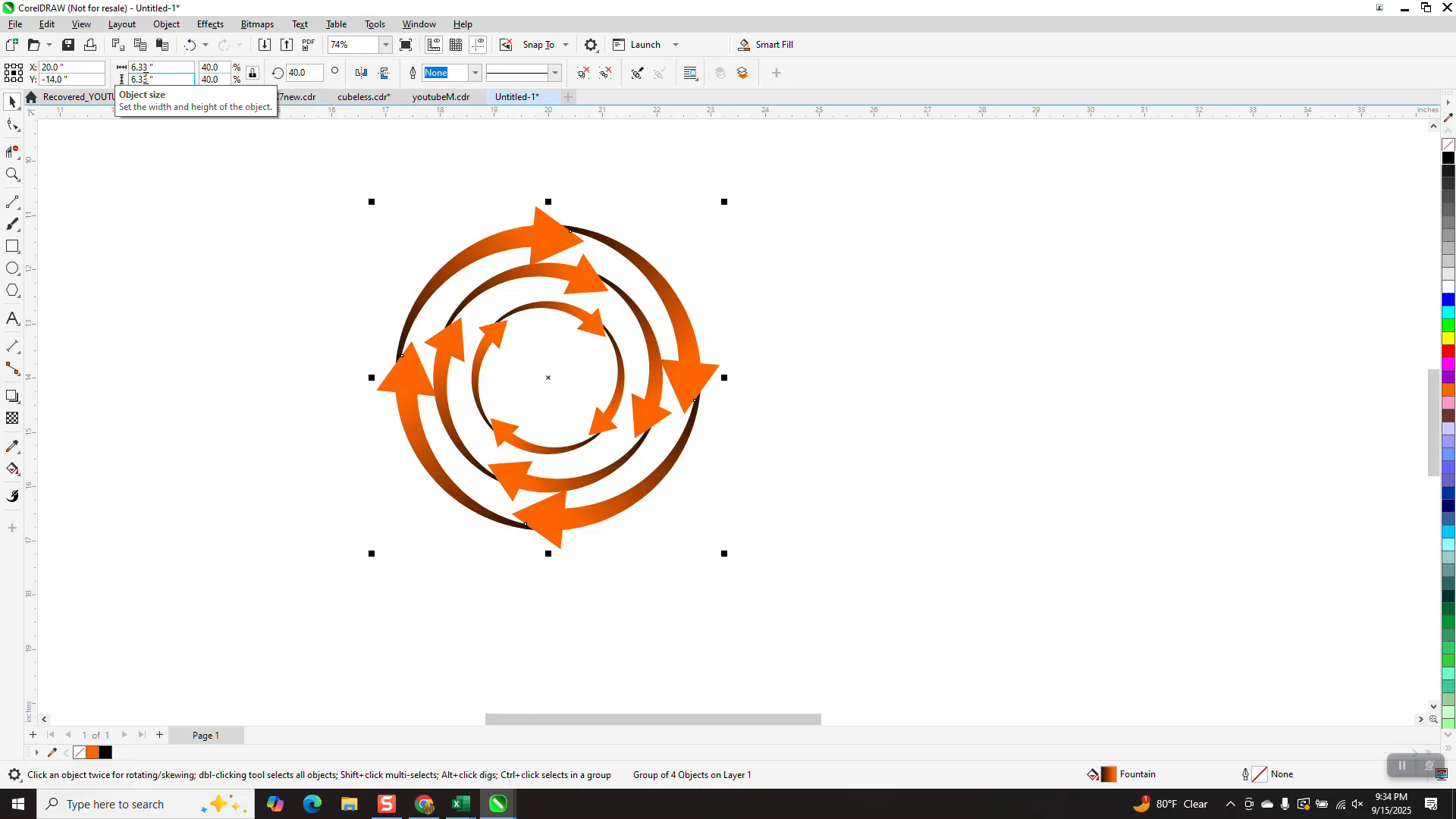
key("ctrl+r")
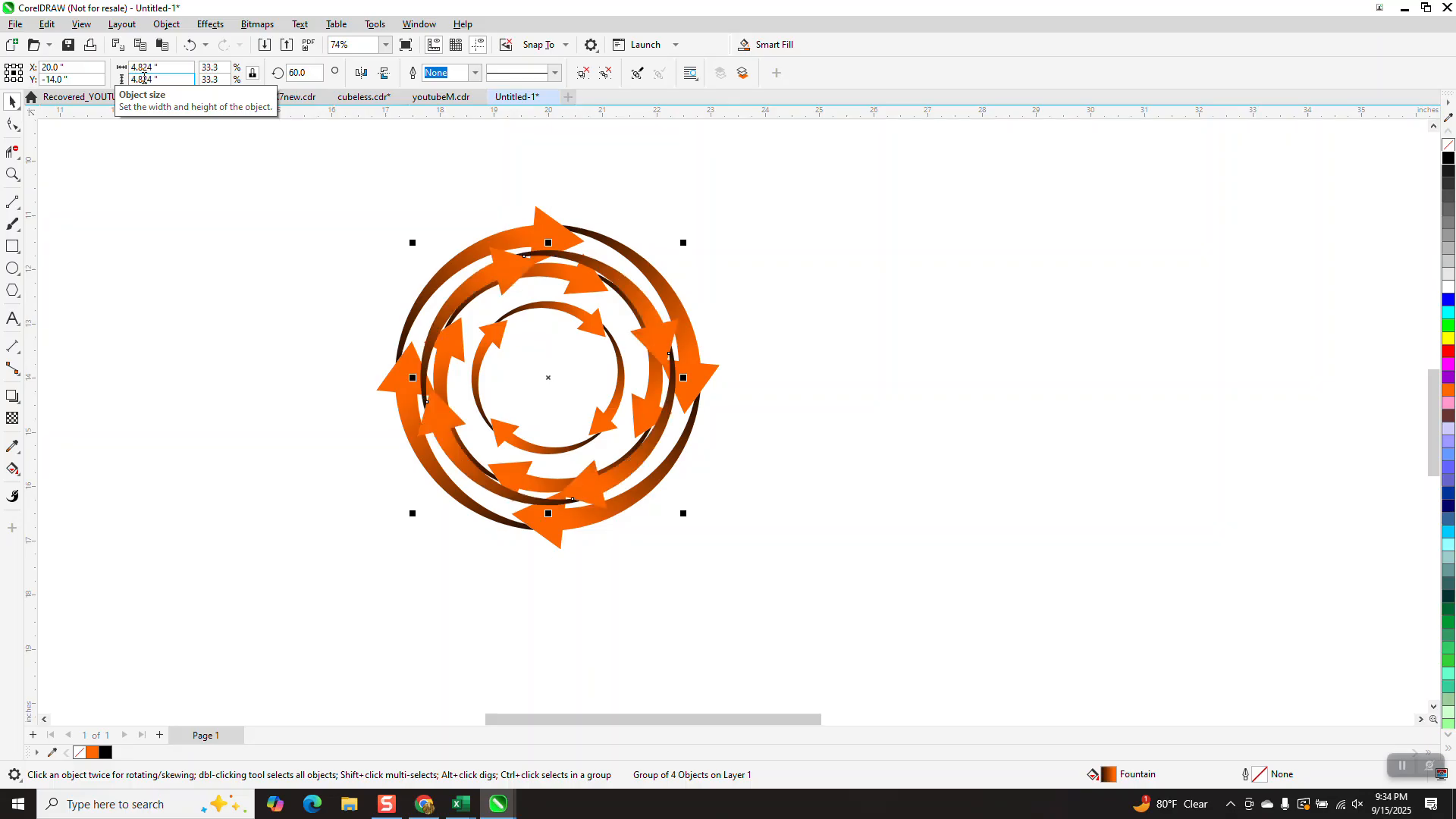
key("Delete")
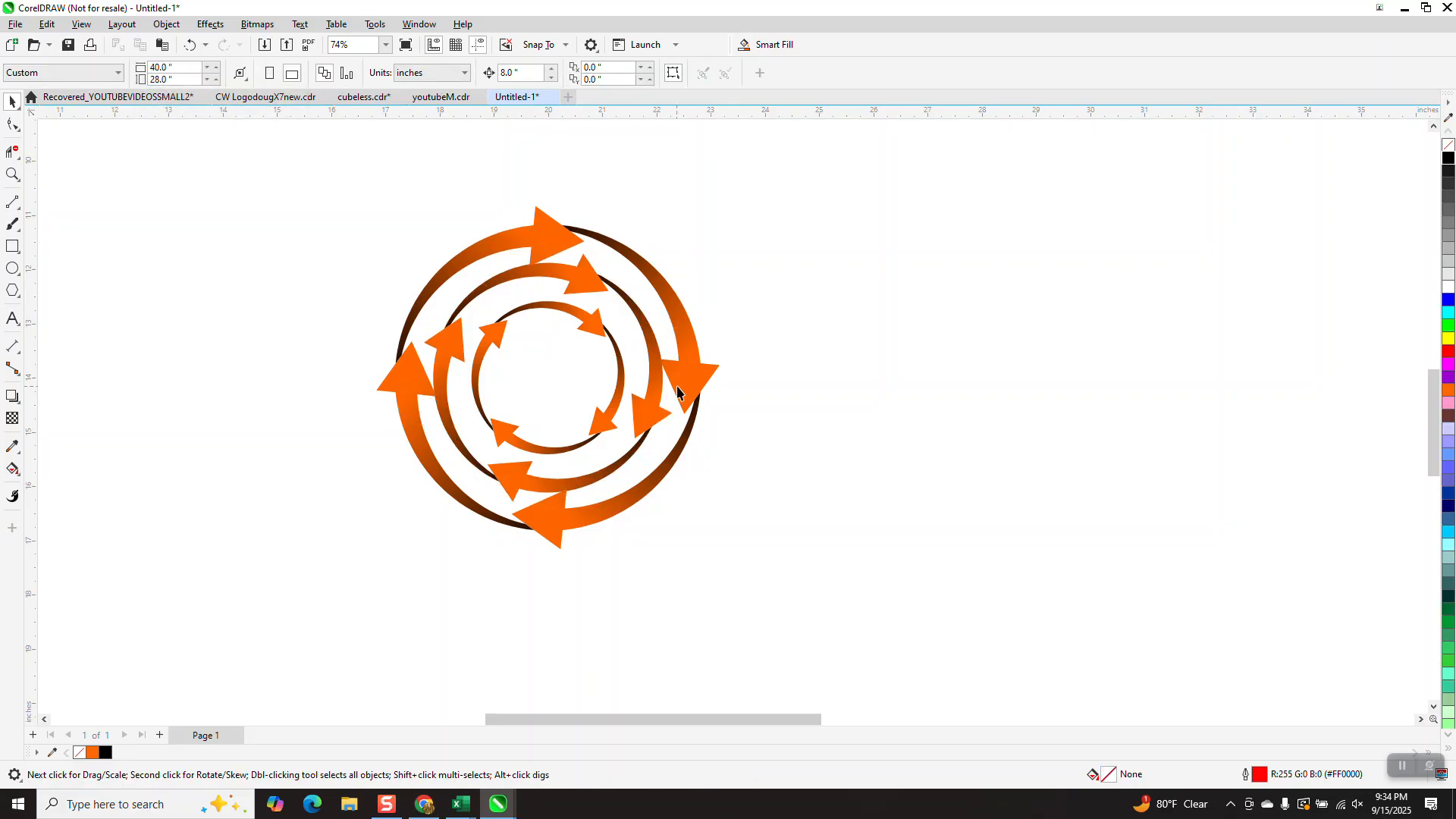
Step: Make a fourth ring from a copy of the 40% ring and scale the copy to 50%
left_click(699, 383)
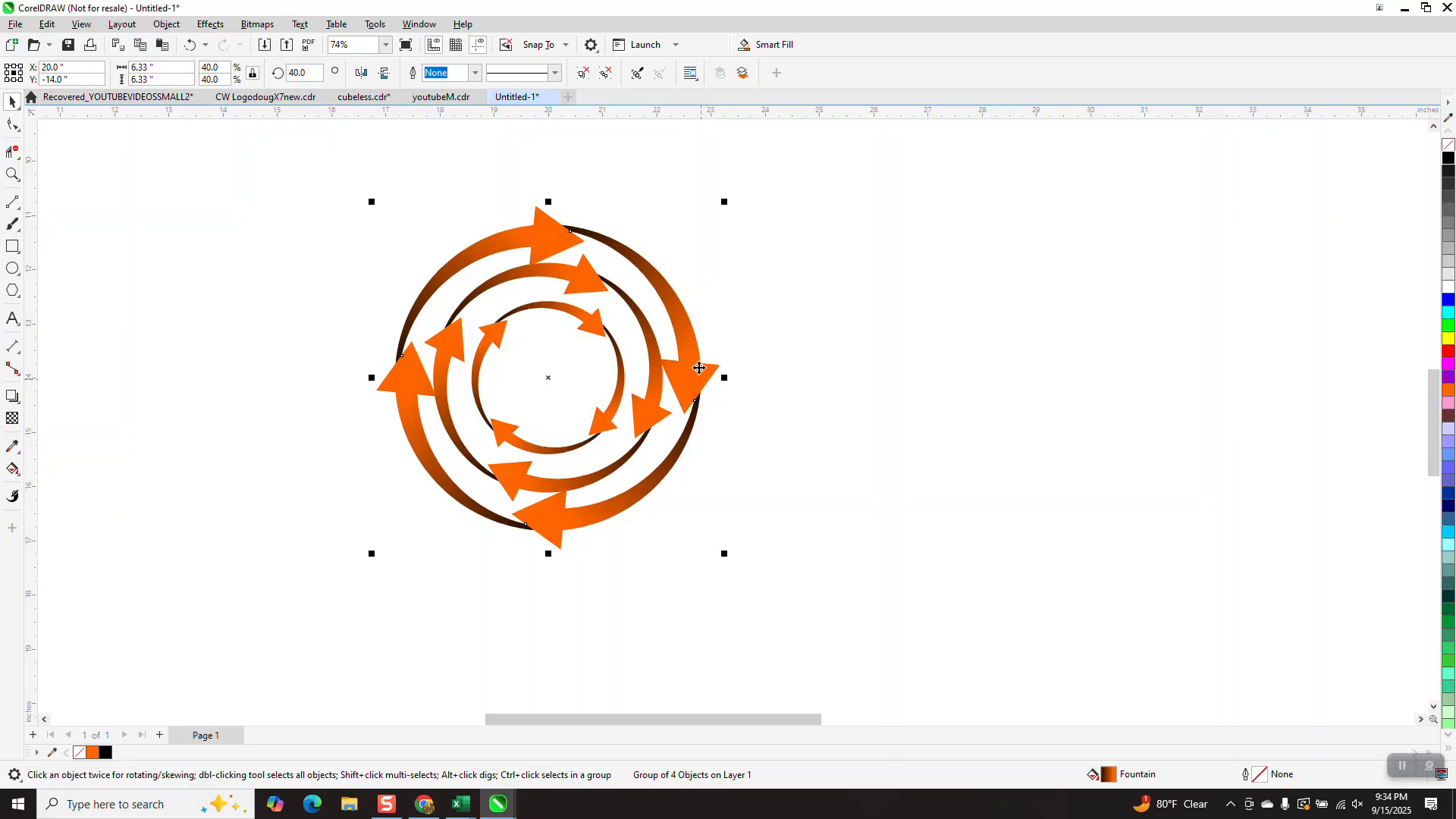
double_click(210, 68)
type("60")
key("Return")
double_click(299, 73)
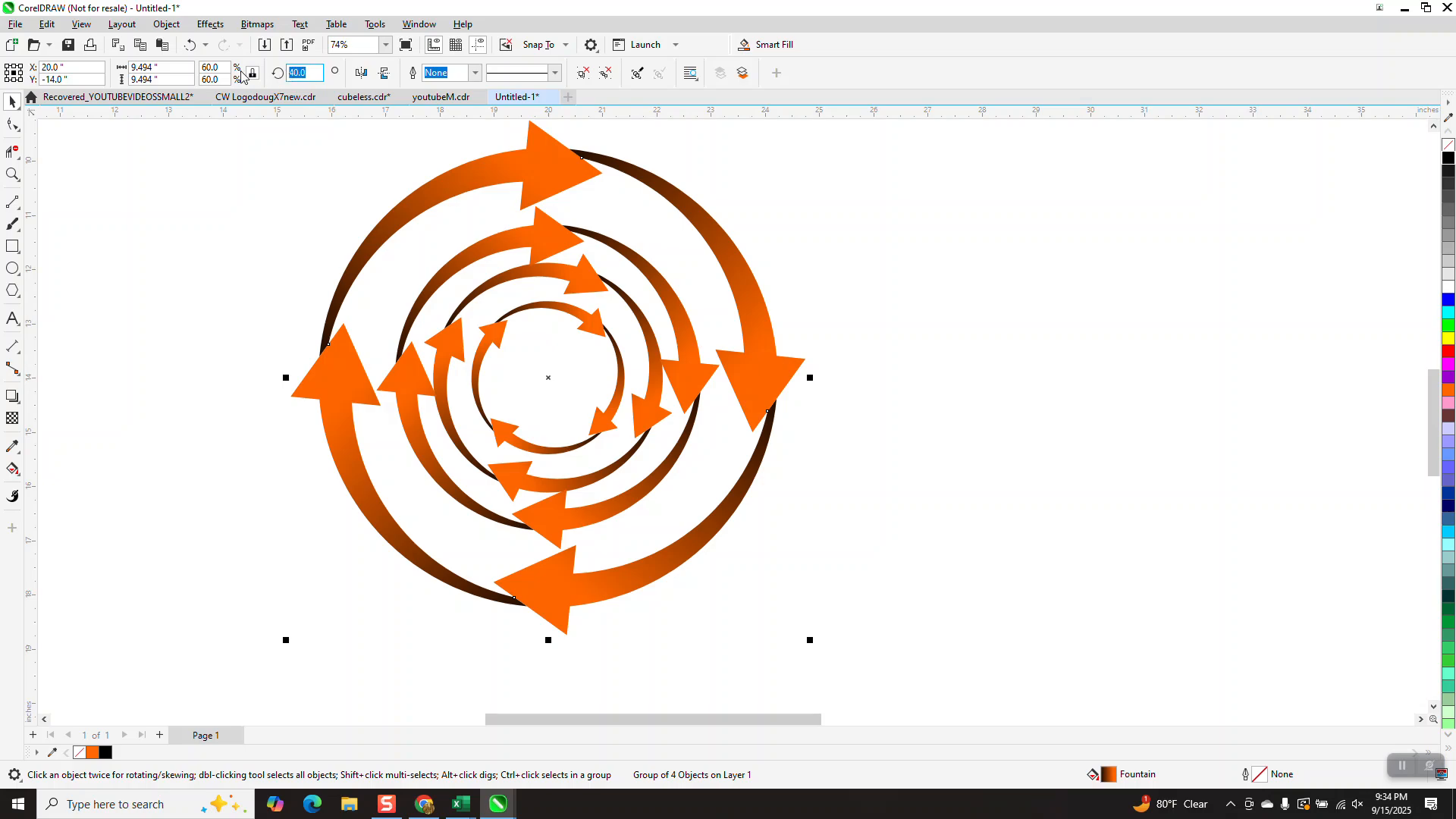
double_click(210, 67)
type("50")
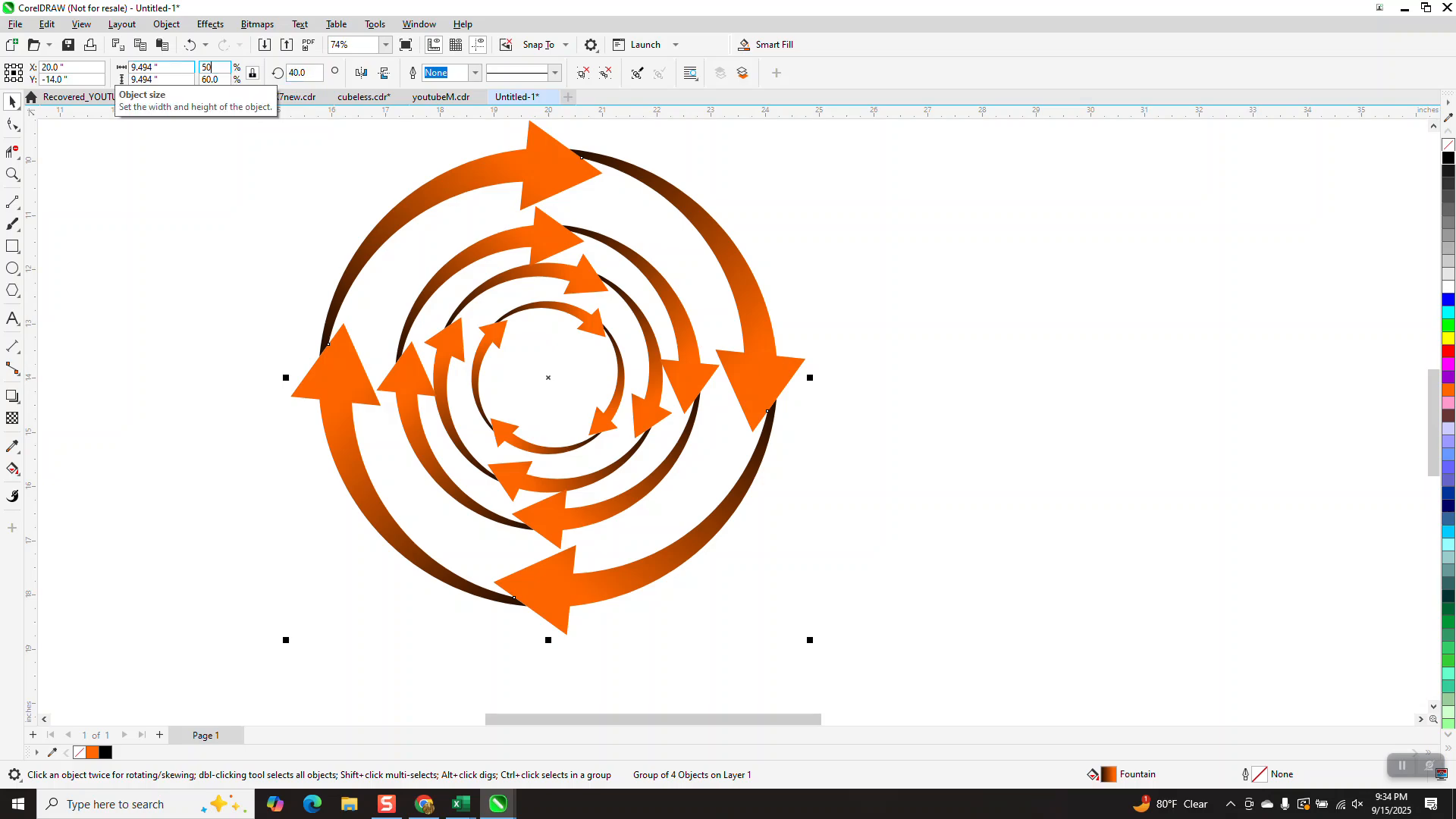
key("Return")
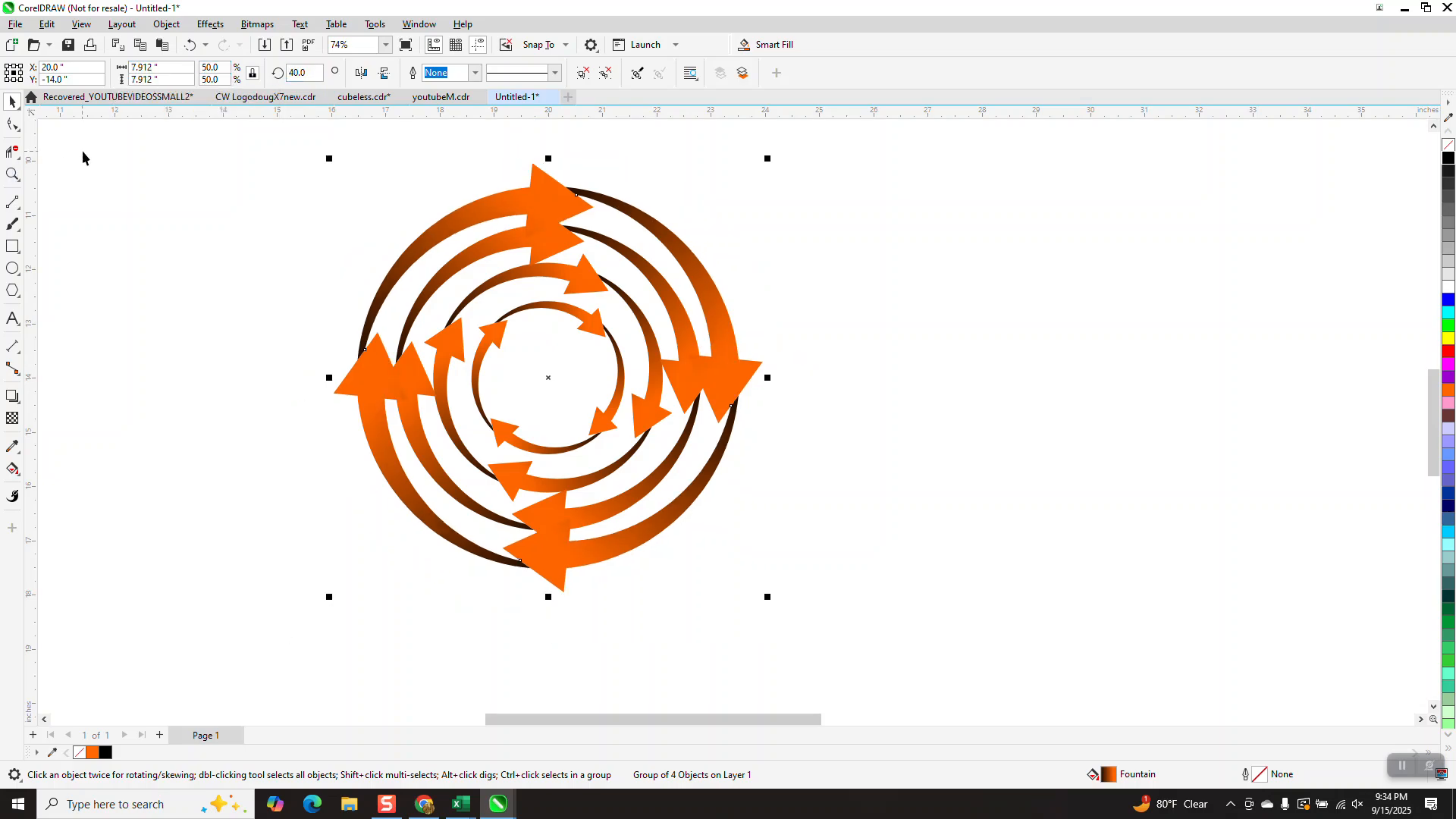
Step: Set the fourth ring's rotation to 60°
double_click(301, 73)
type("60")
key("Return")
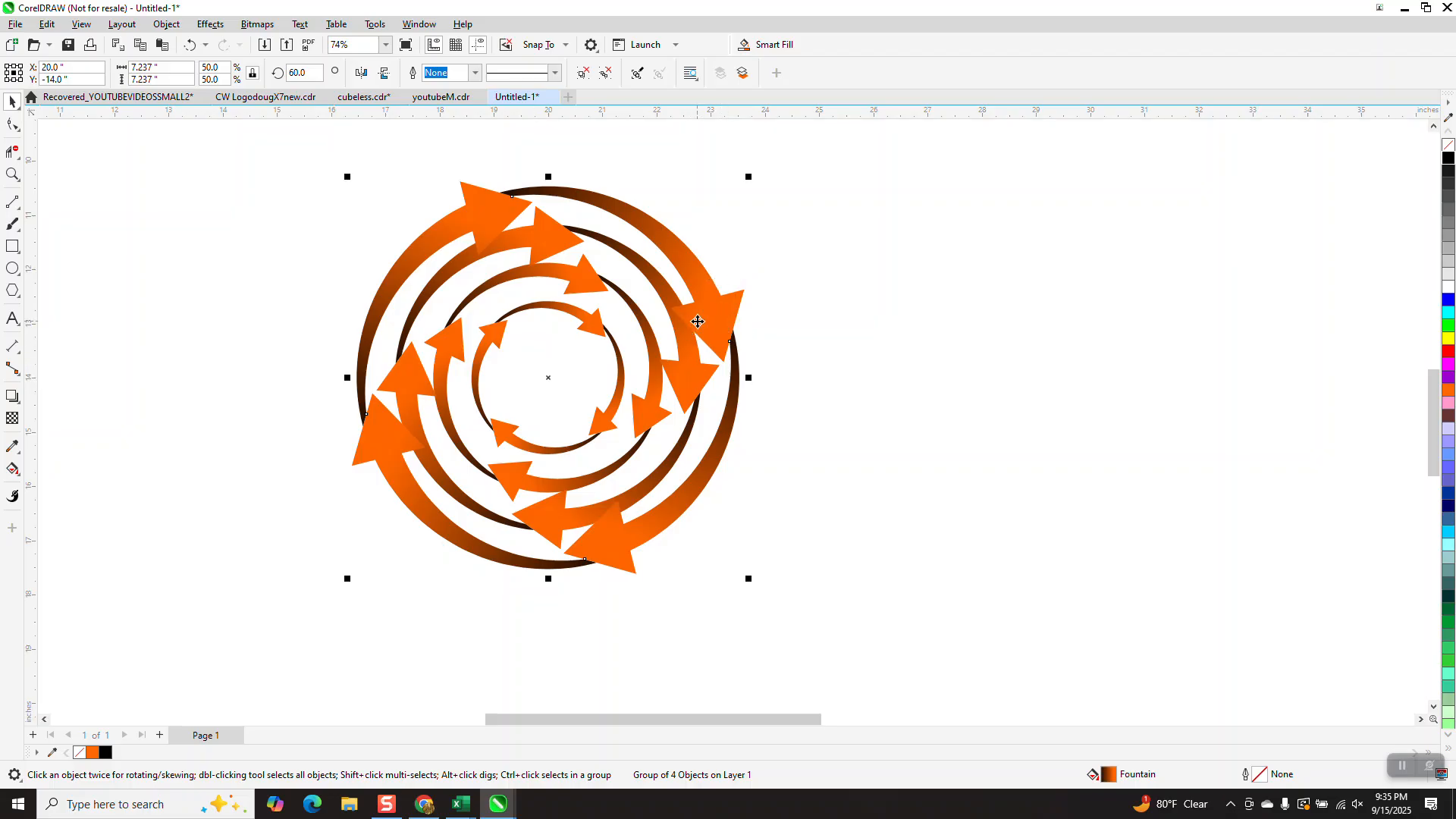
Step: Add a fifth ring as a copy rotated to 80° and scale it to 65%
key("ctrl+r")
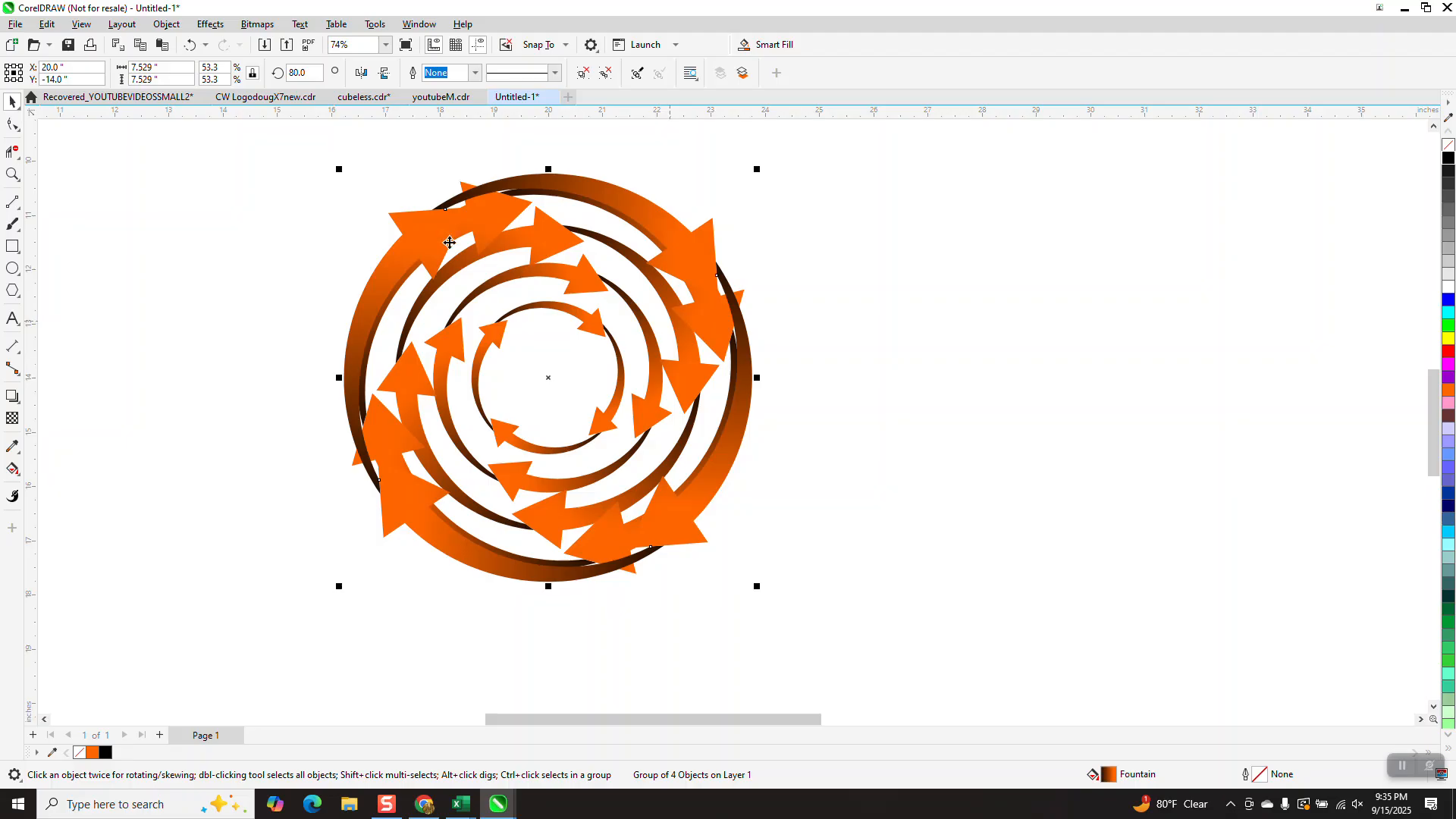
left_click(214, 67)
key("Return")
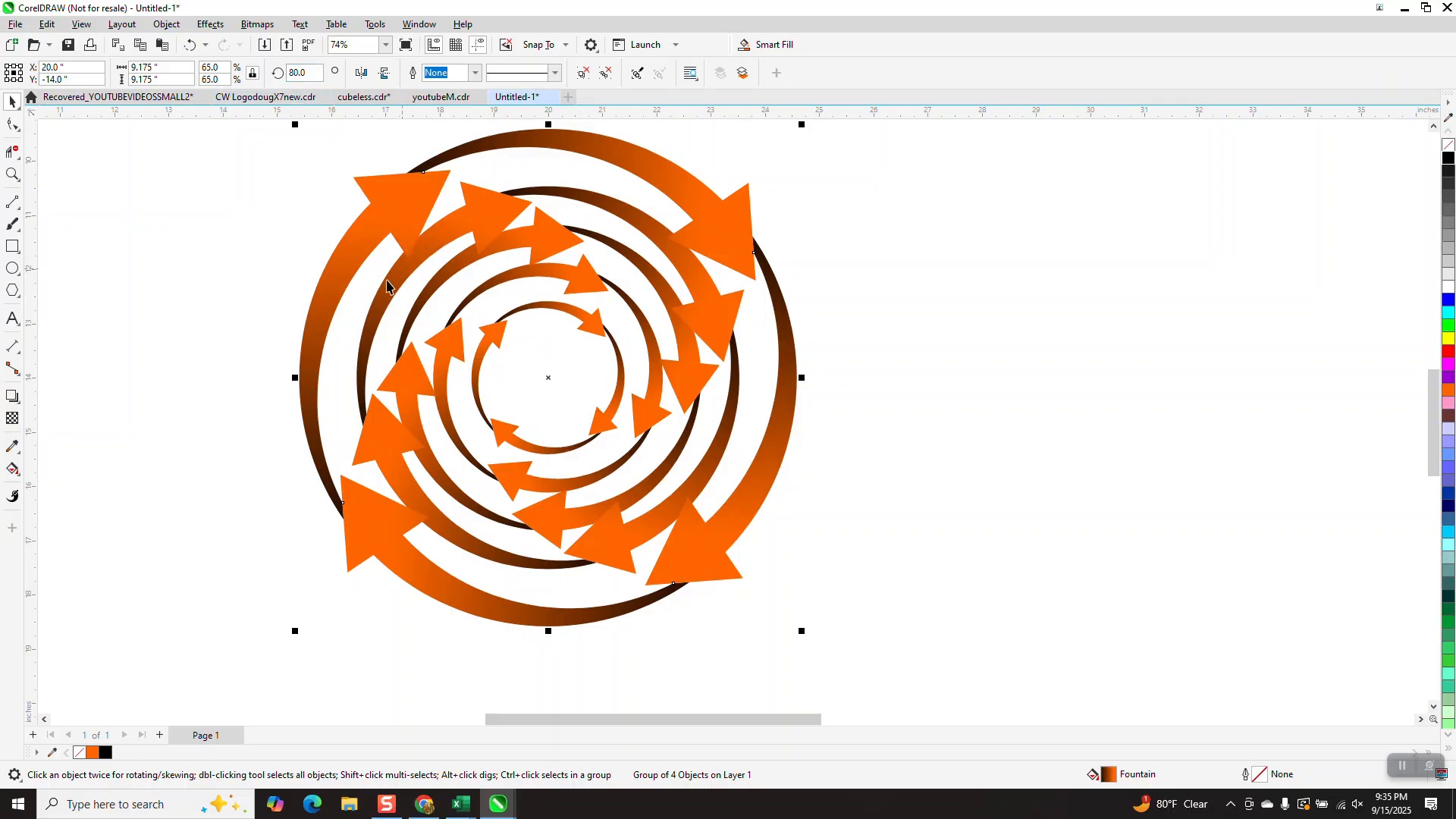
Step: Make a sixth ring from a copy of the fifth and enlarge it from the center to about 83% scale
left_click(19, 174)
left_click_drag(380, 167, 672, 402)
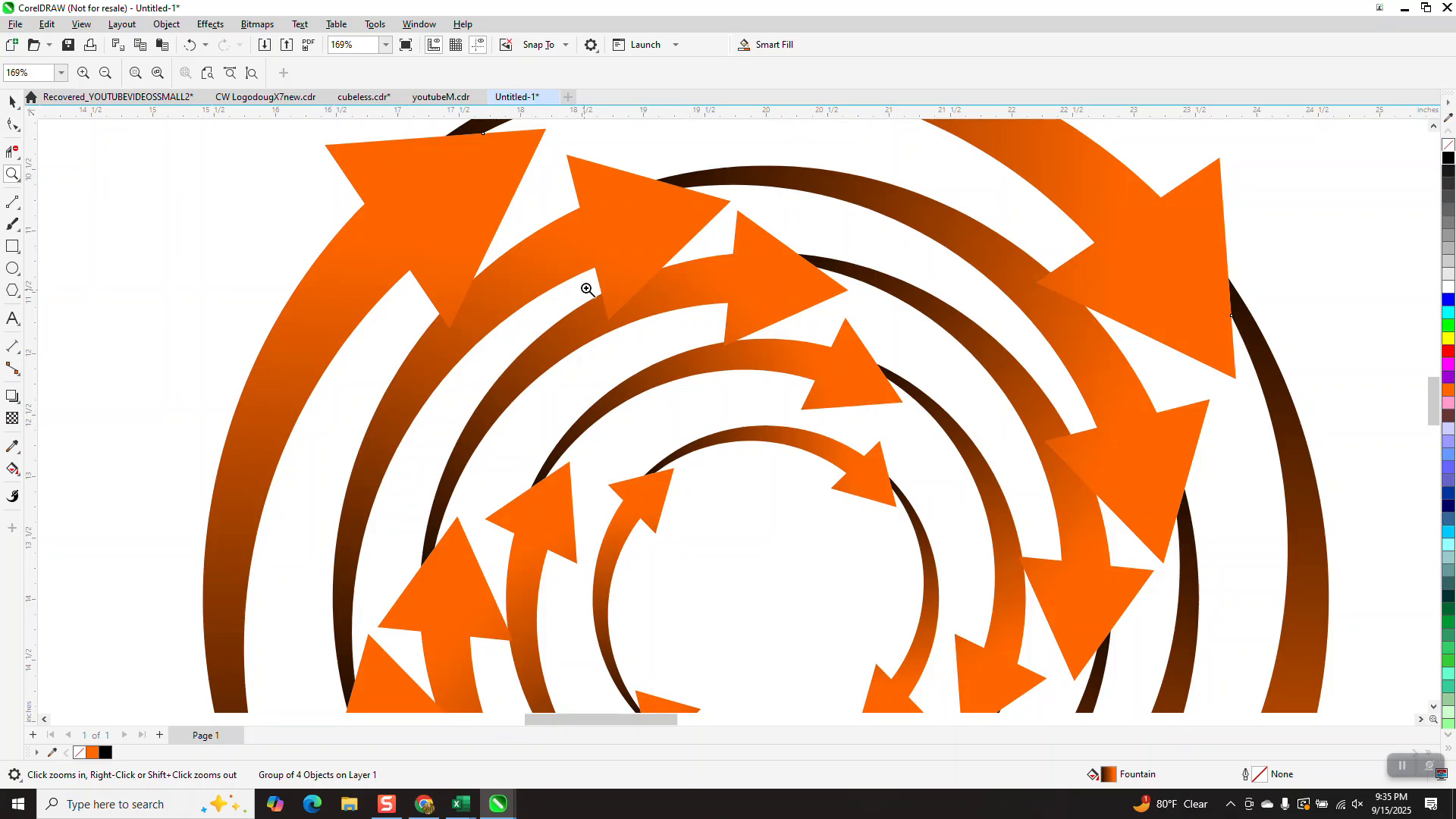
scroll(721, 349, "down", 4)
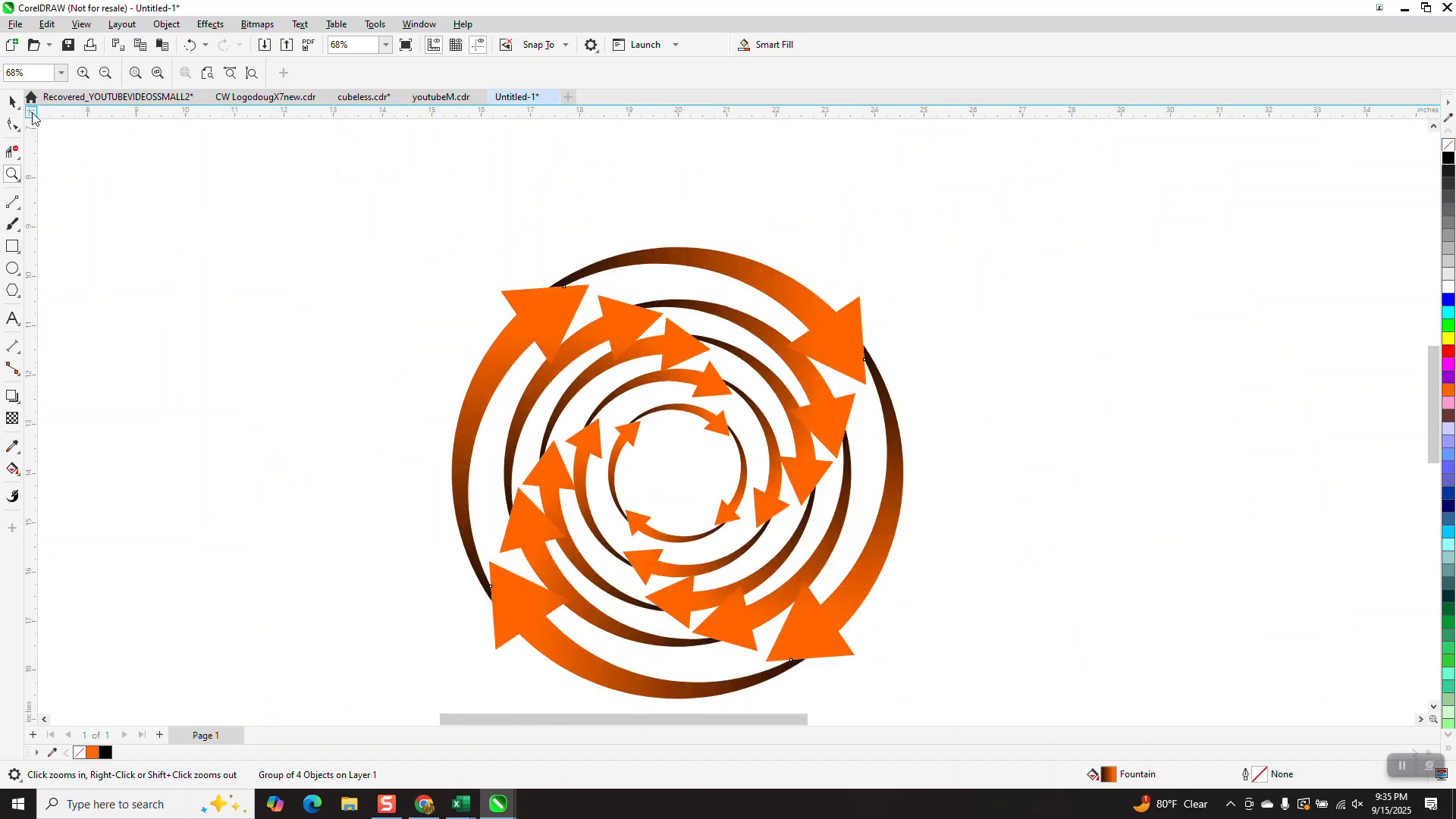
left_click(12, 101)
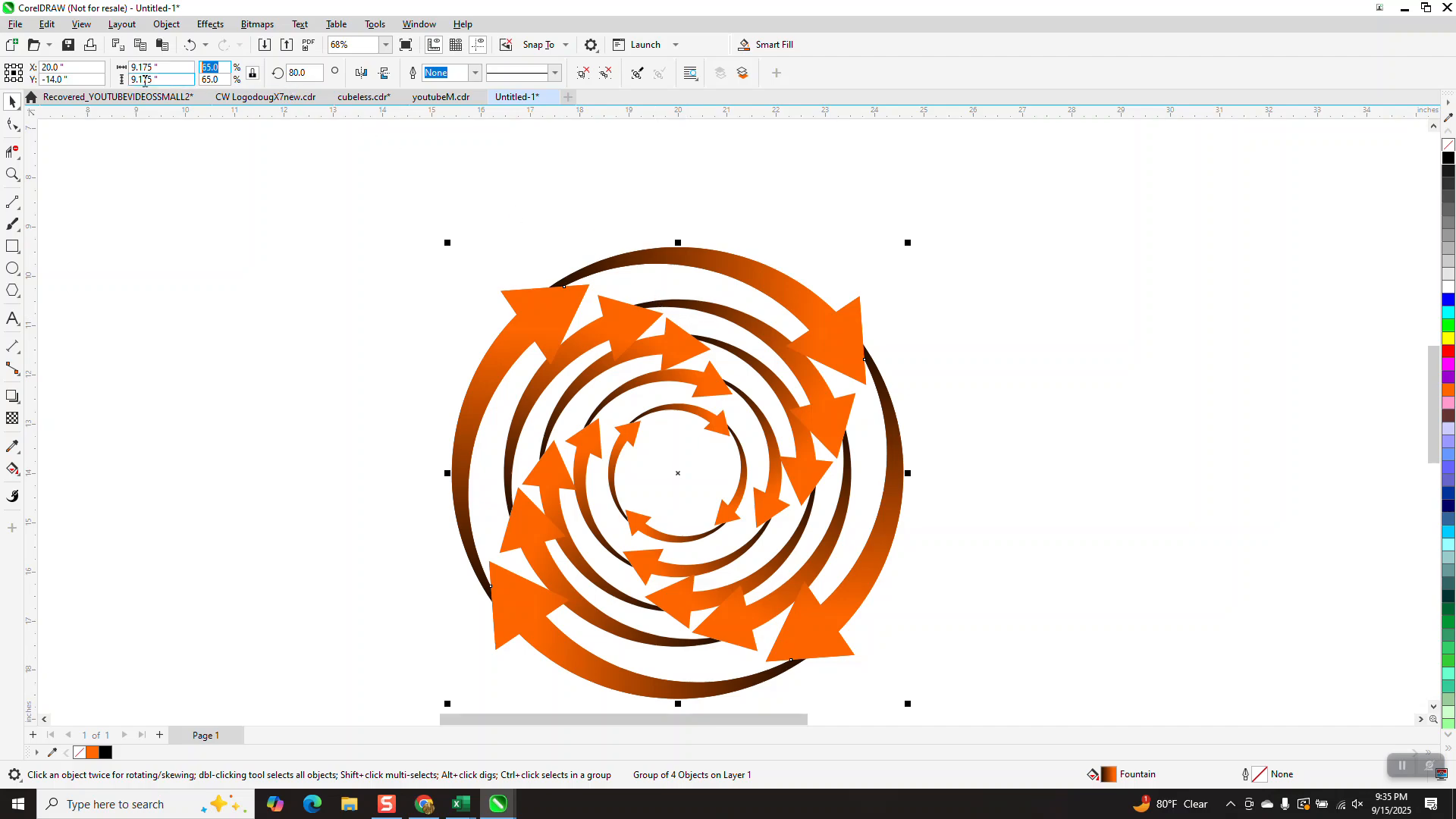
key("Return")
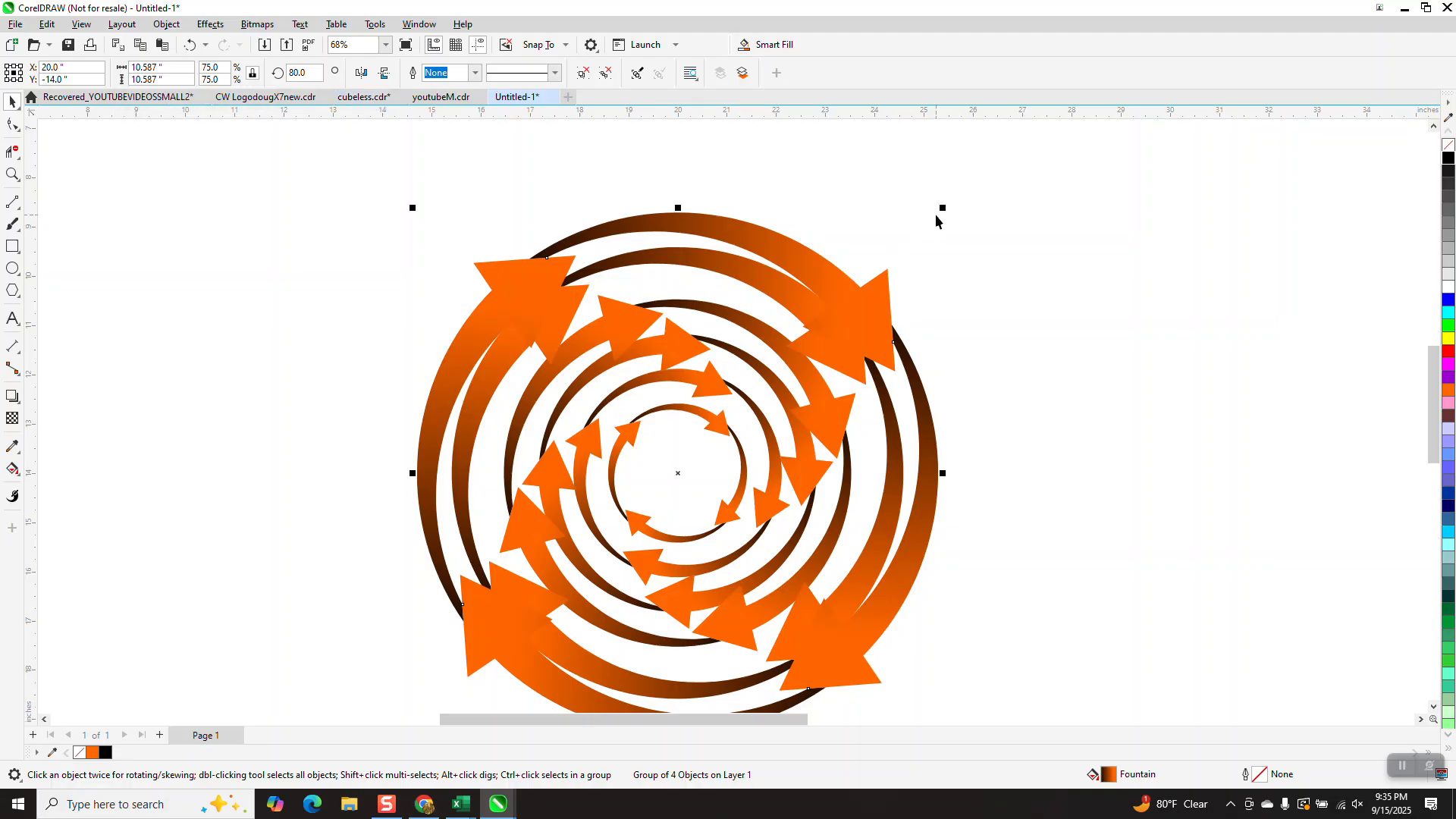
left_click_drag(942, 207, 969, 178)
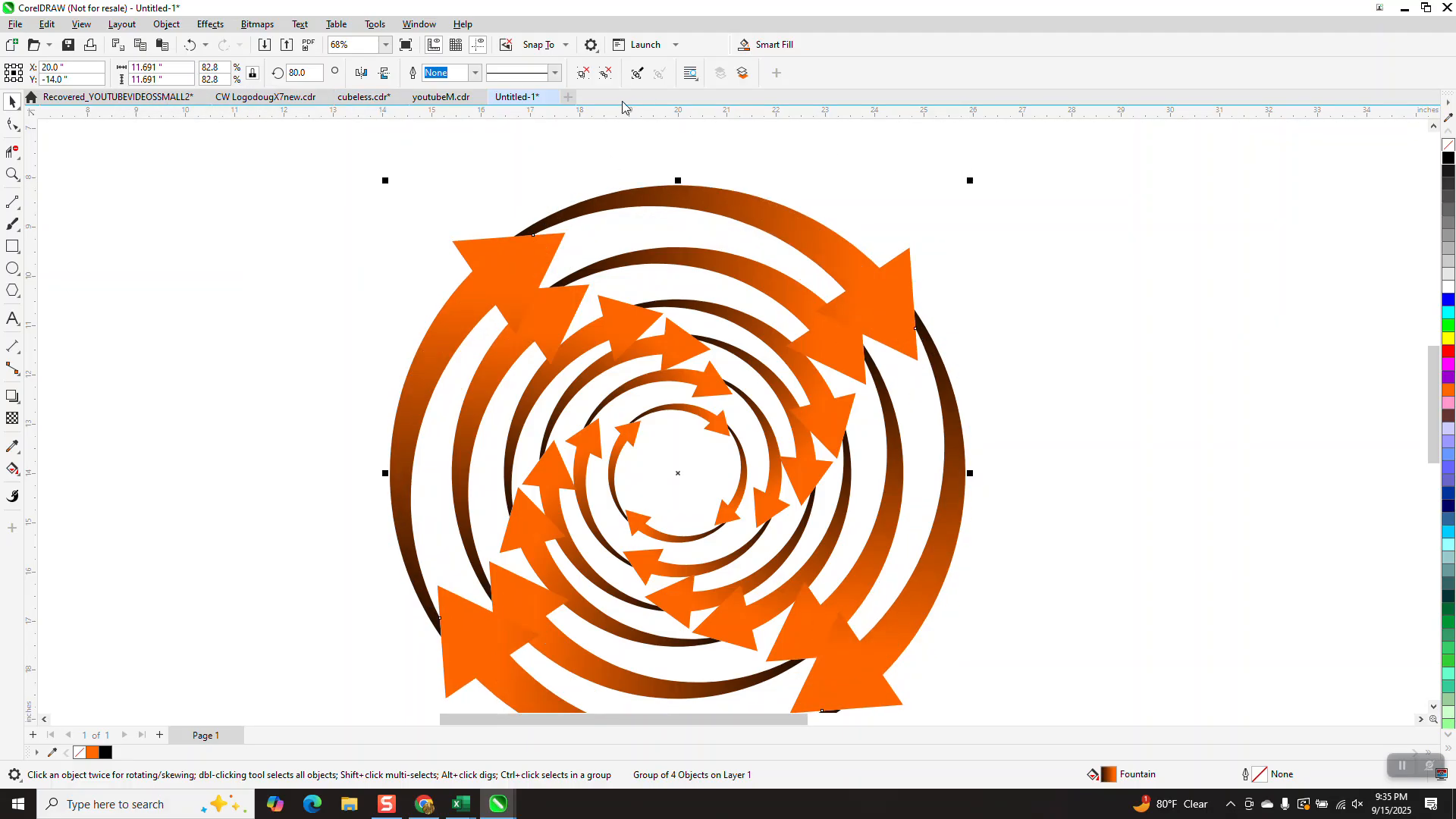
Step: Try a rotation of 120° on the outermost ring
left_click(311, 72)
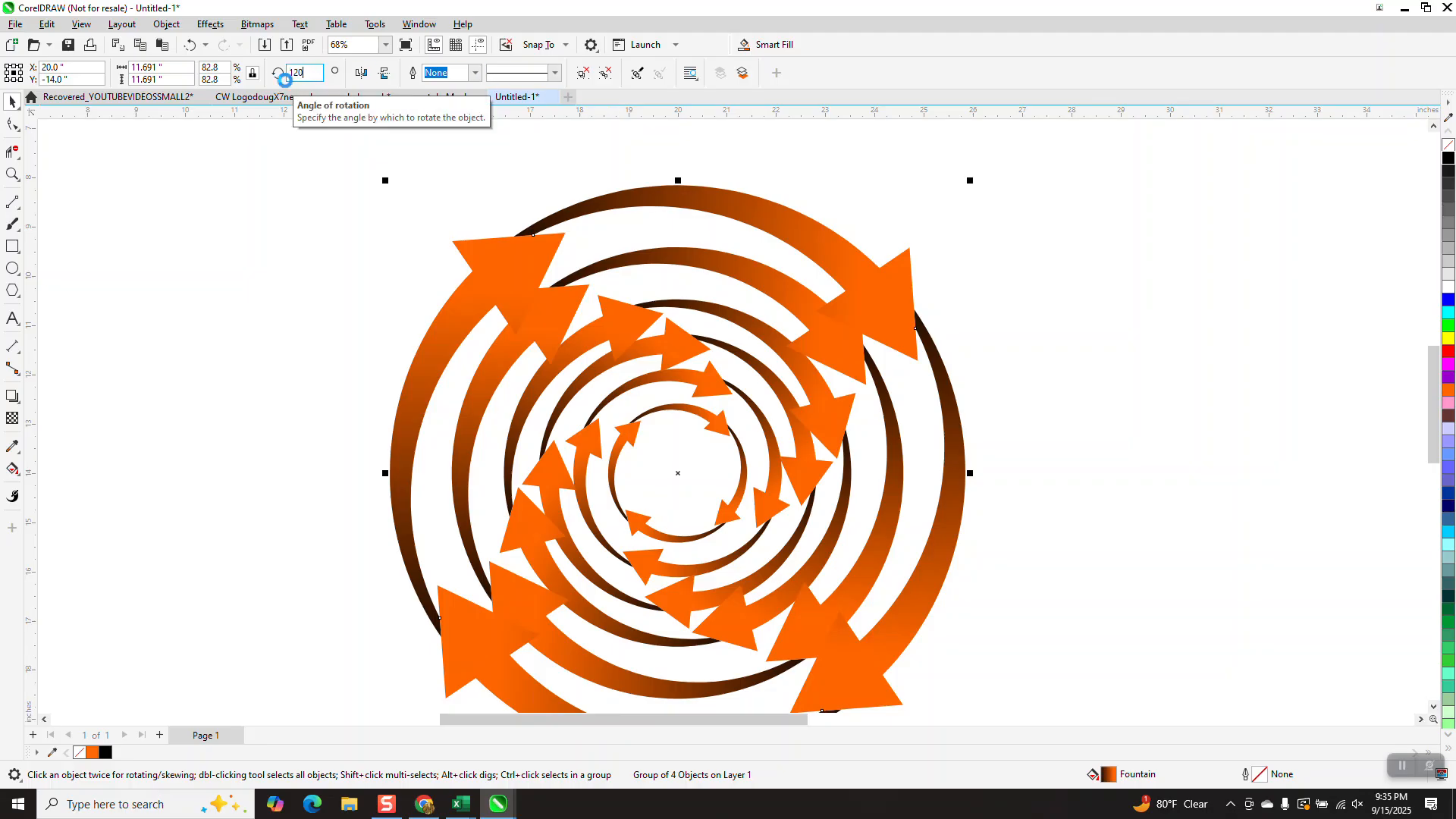
type("120")
key("Return")
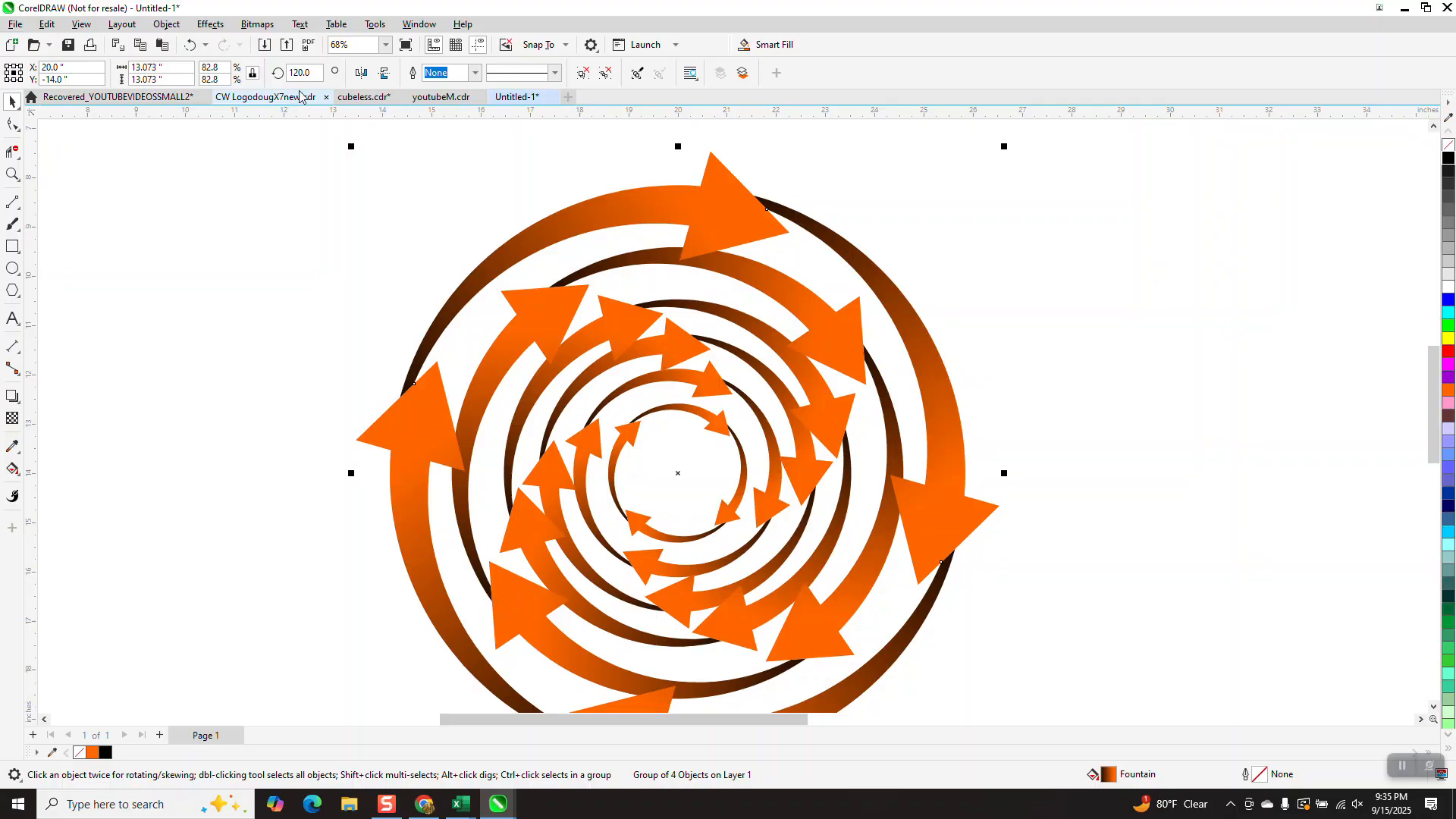
Step: Set the outermost ring's rotation to 105°
left_click_drag(313, 74, 240, 78)
type("1")
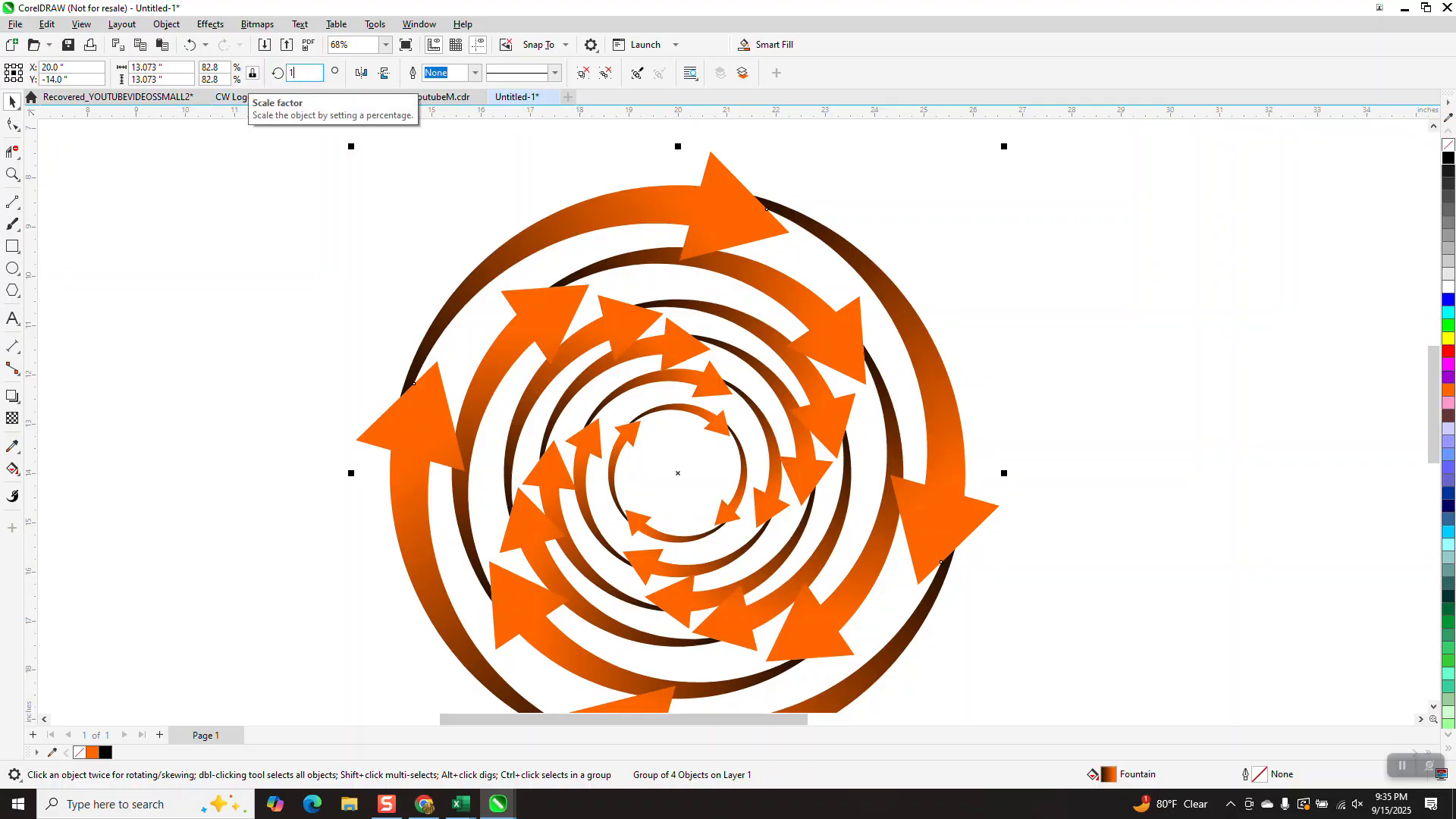
type("05")
key("Return")
Step: Repeat the enlarged, rotated duplication of the outermost ring three times, turning each new ring a further 25°
scroll(286, 175, "down", 1)
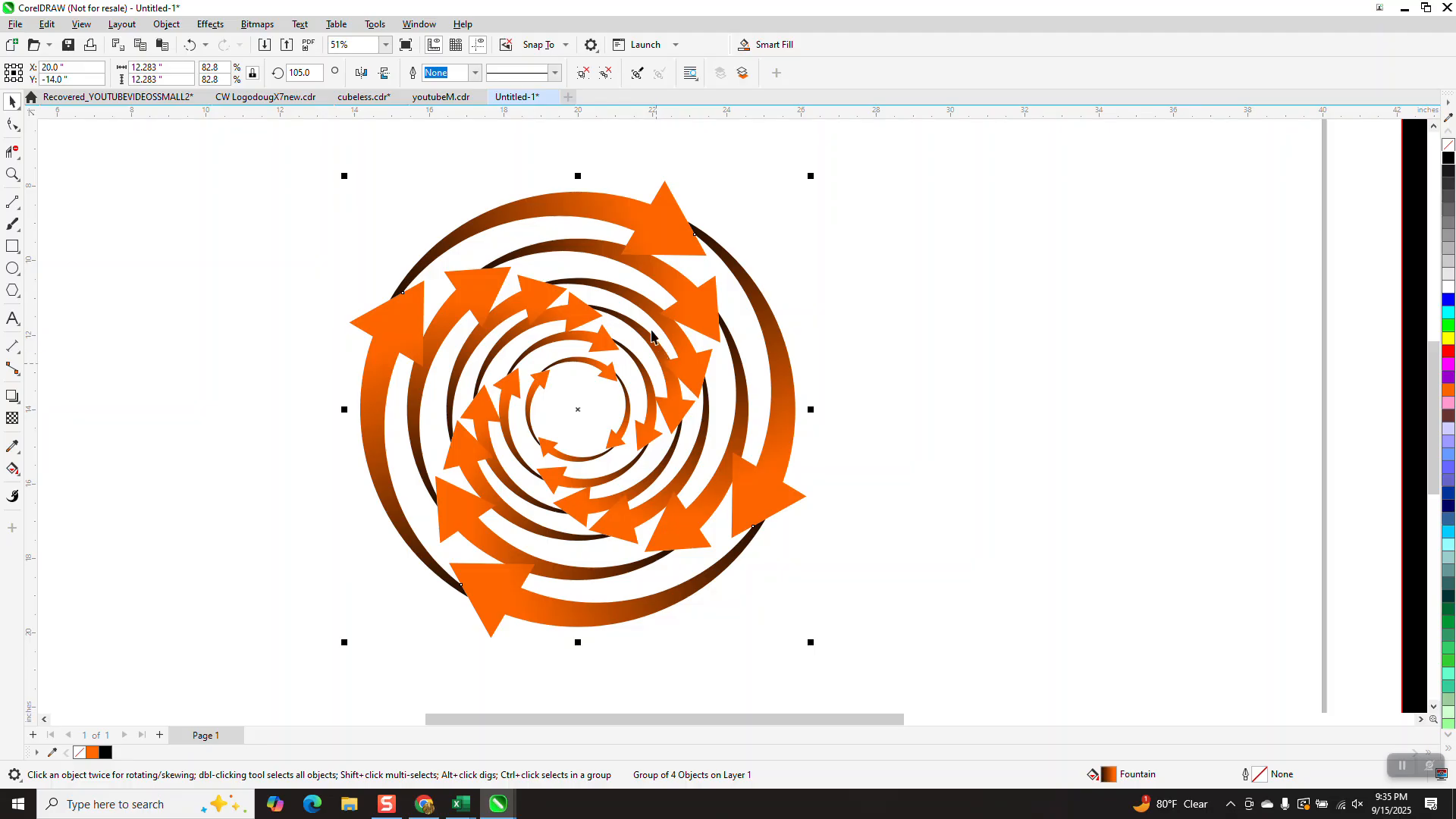
scroll(453, 391, "down", 1)
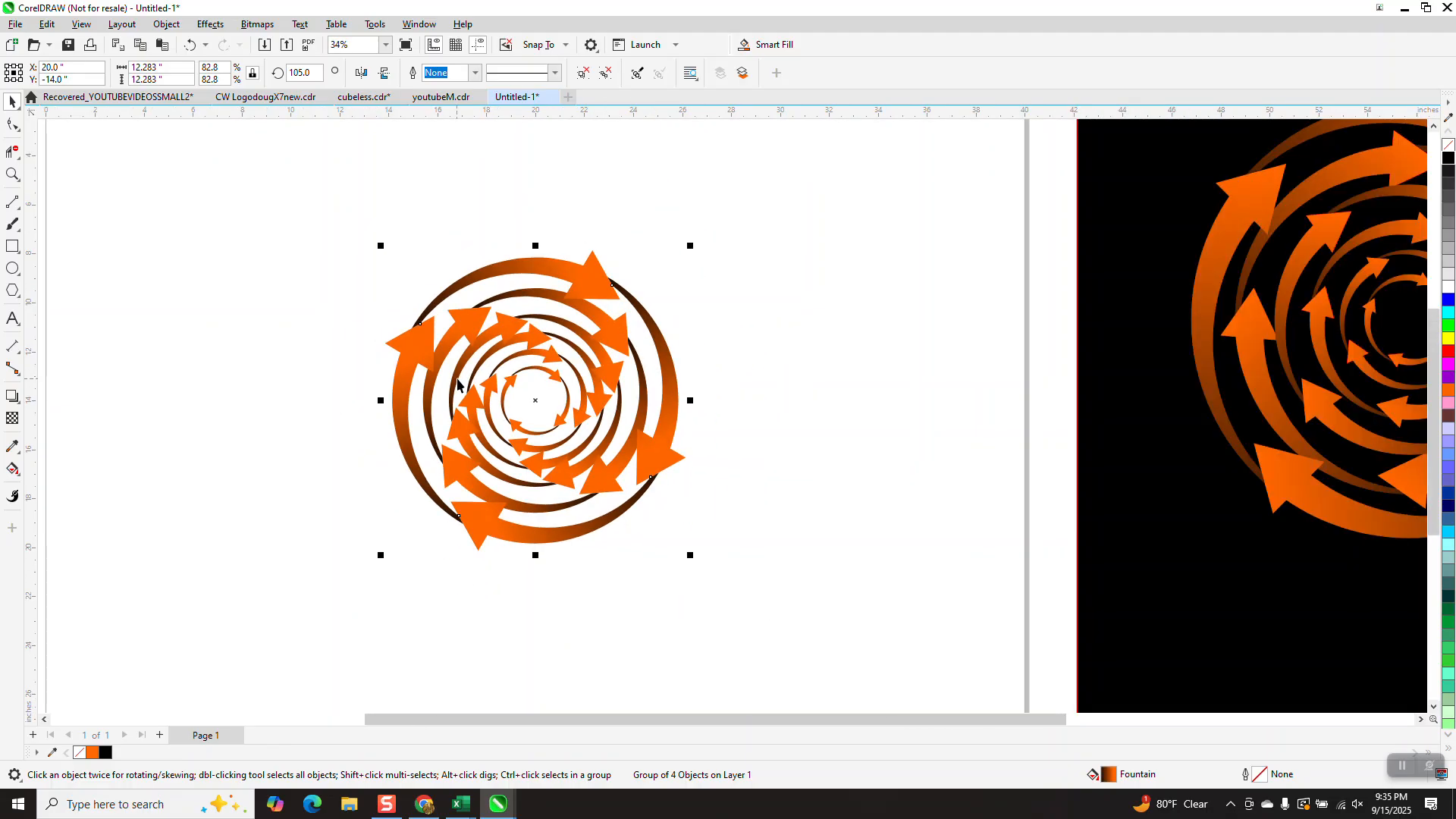
key("ctrl+r")
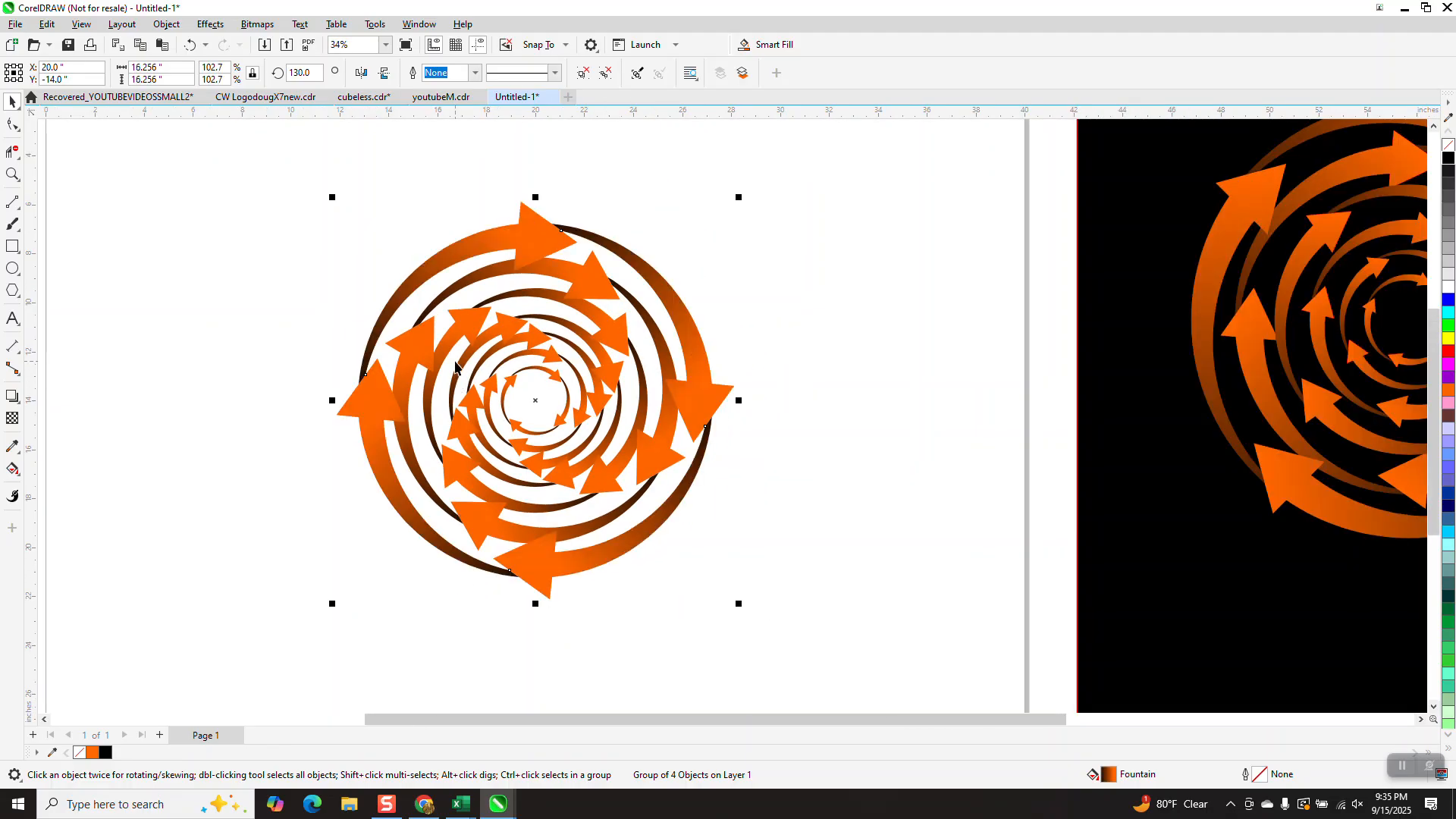
key("ctrl+r")
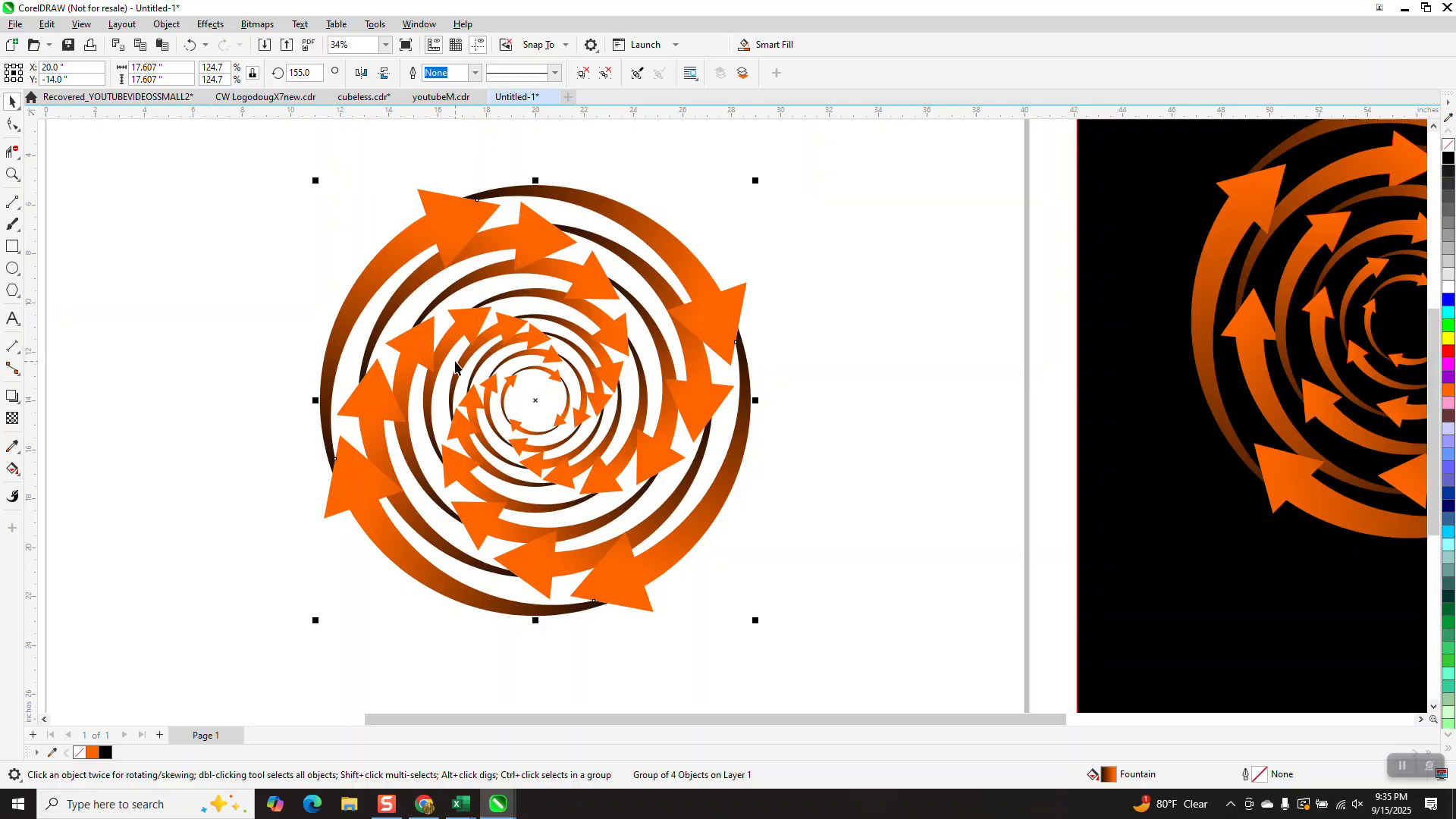
key("ctrl+r")
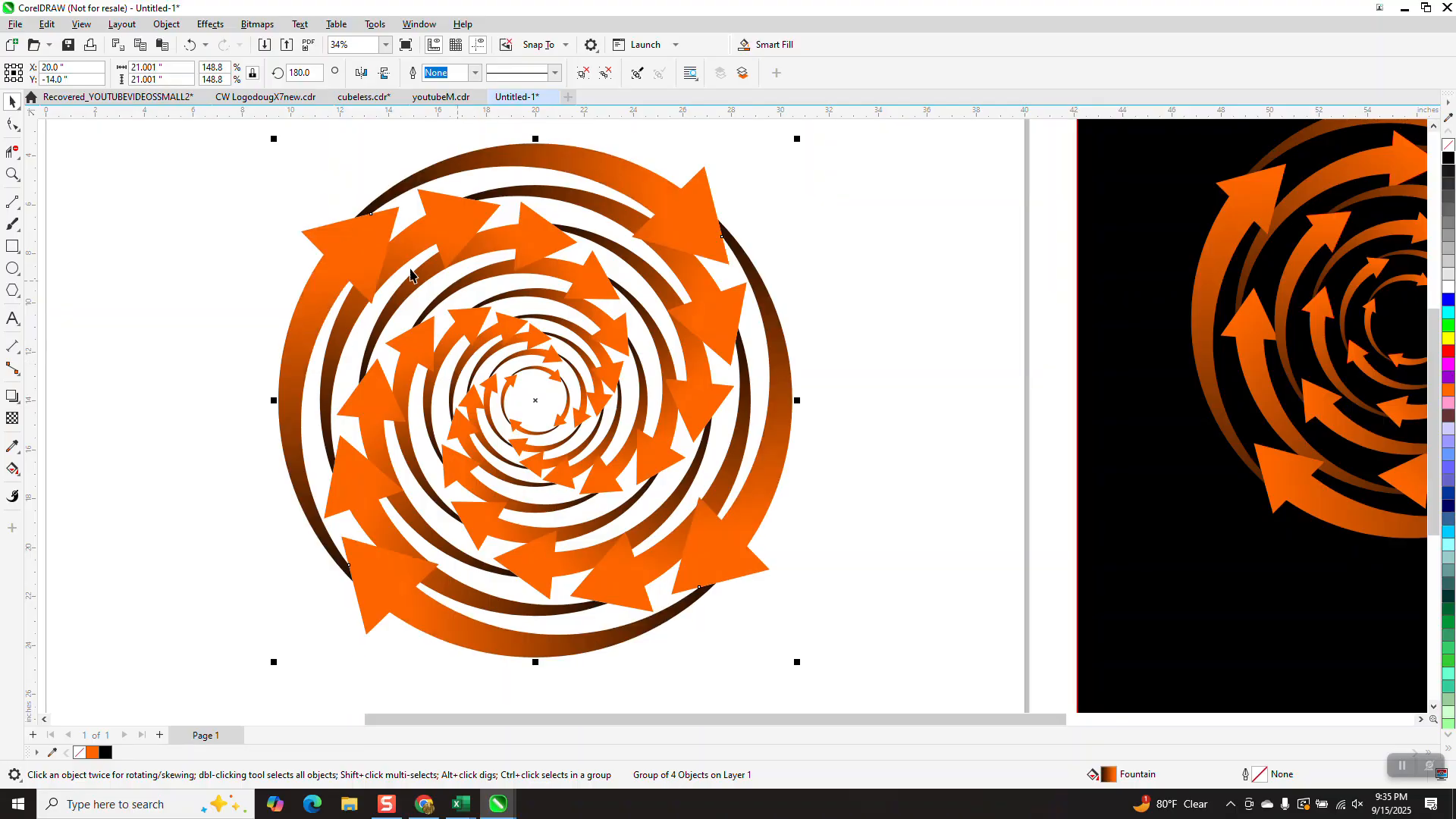
Step: Examine up close how the arrowheads of the outer rings overlap the neighbouring rings, then view the whole design beside the reference artwork
left_click(12, 173)
left_click_drag(332, 238, 442, 323)
right_click(462, 337)
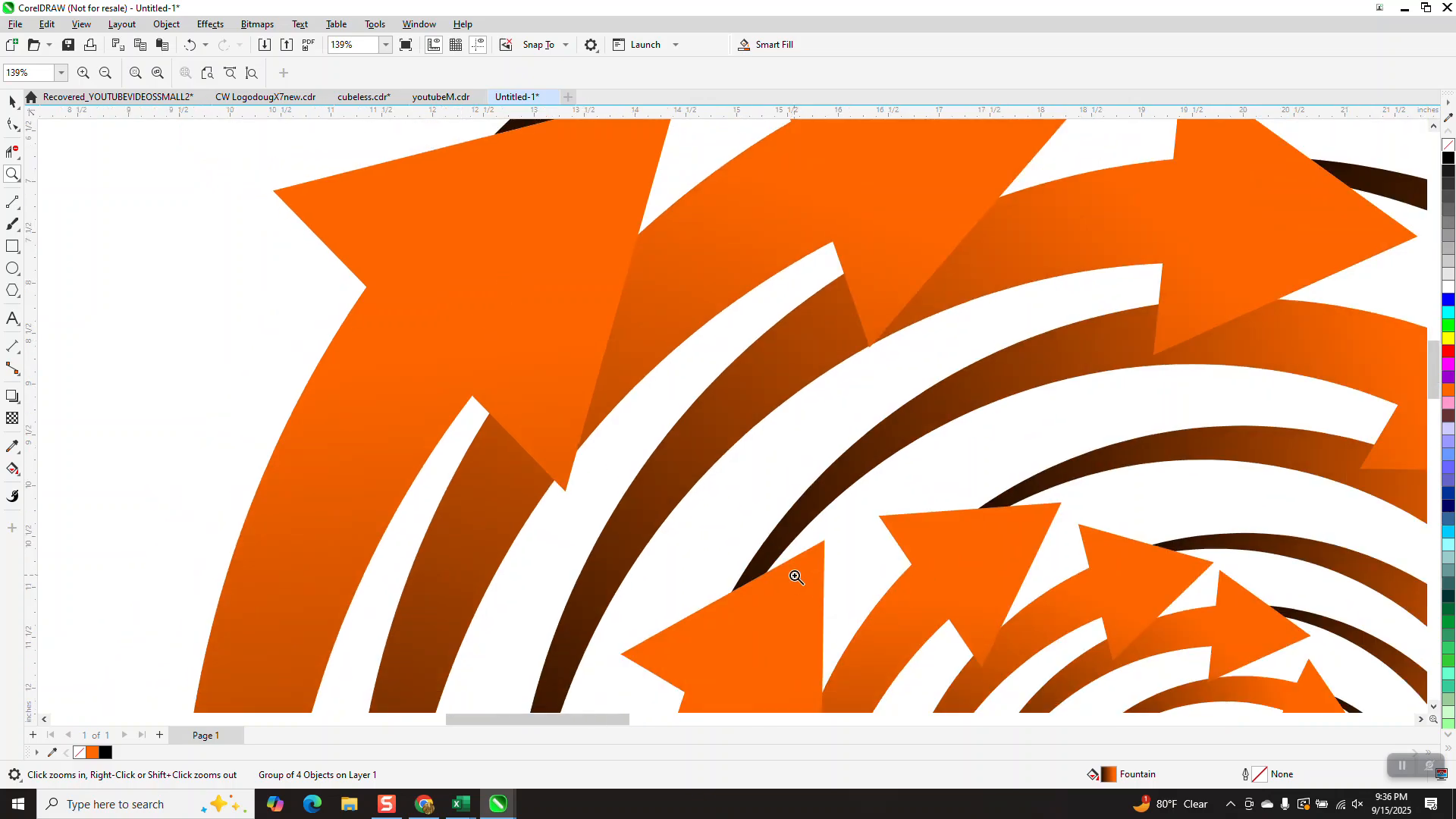
scroll(655, 406, "down", 3)
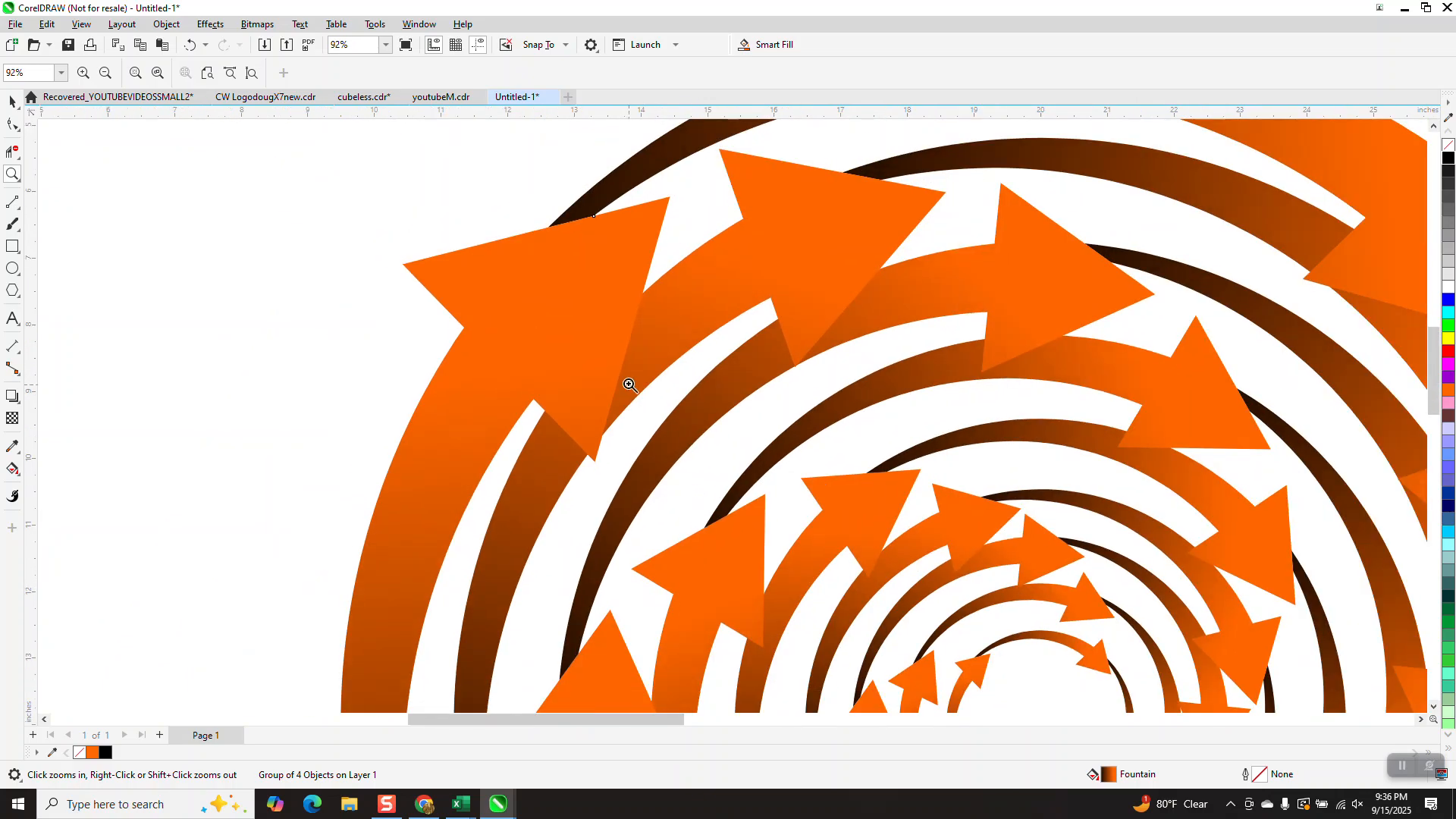
scroll(789, 520, "down", 1)
scroll(671, 368, "down", 4)
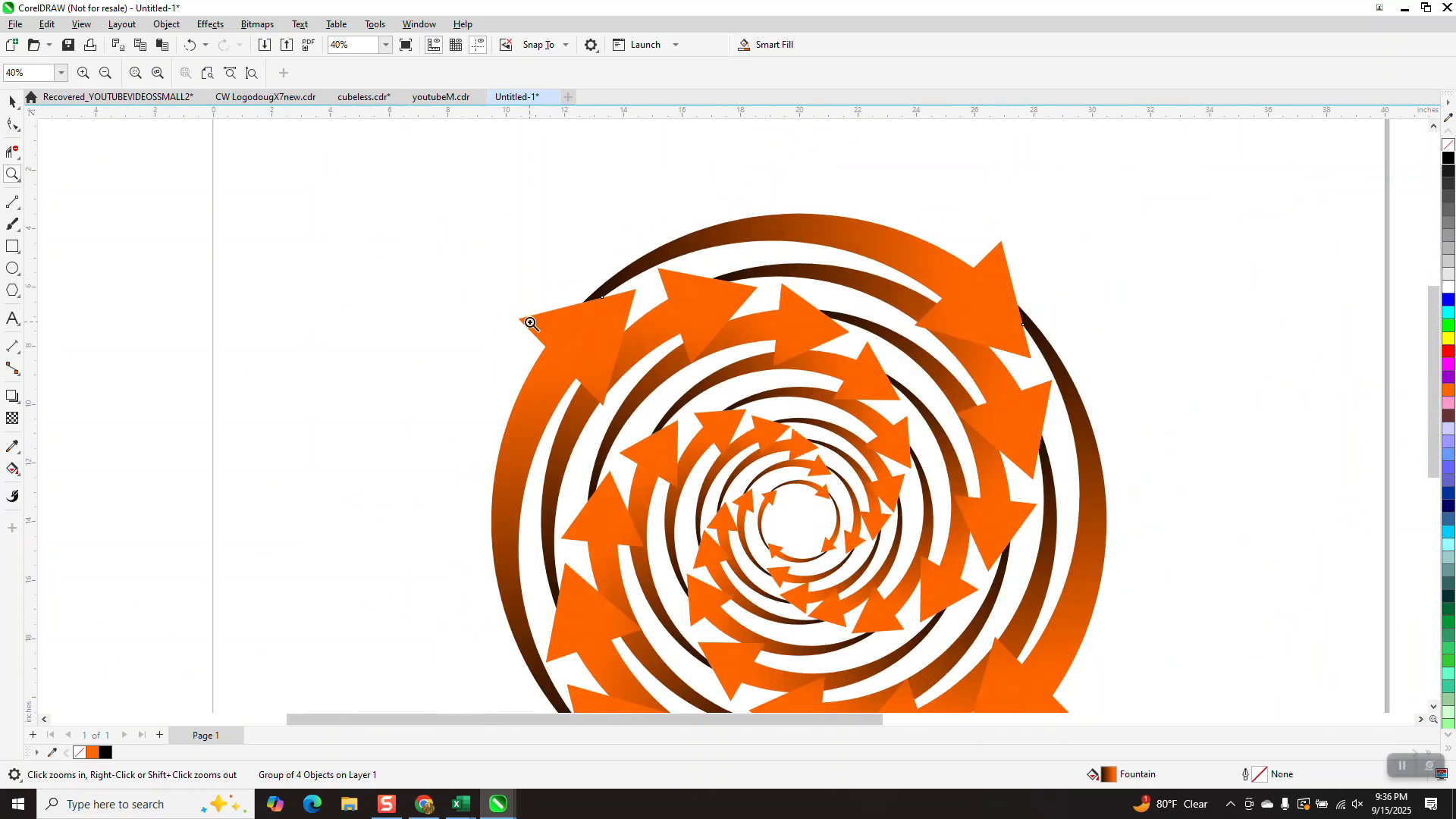
scroll(528, 322, "down", 1)
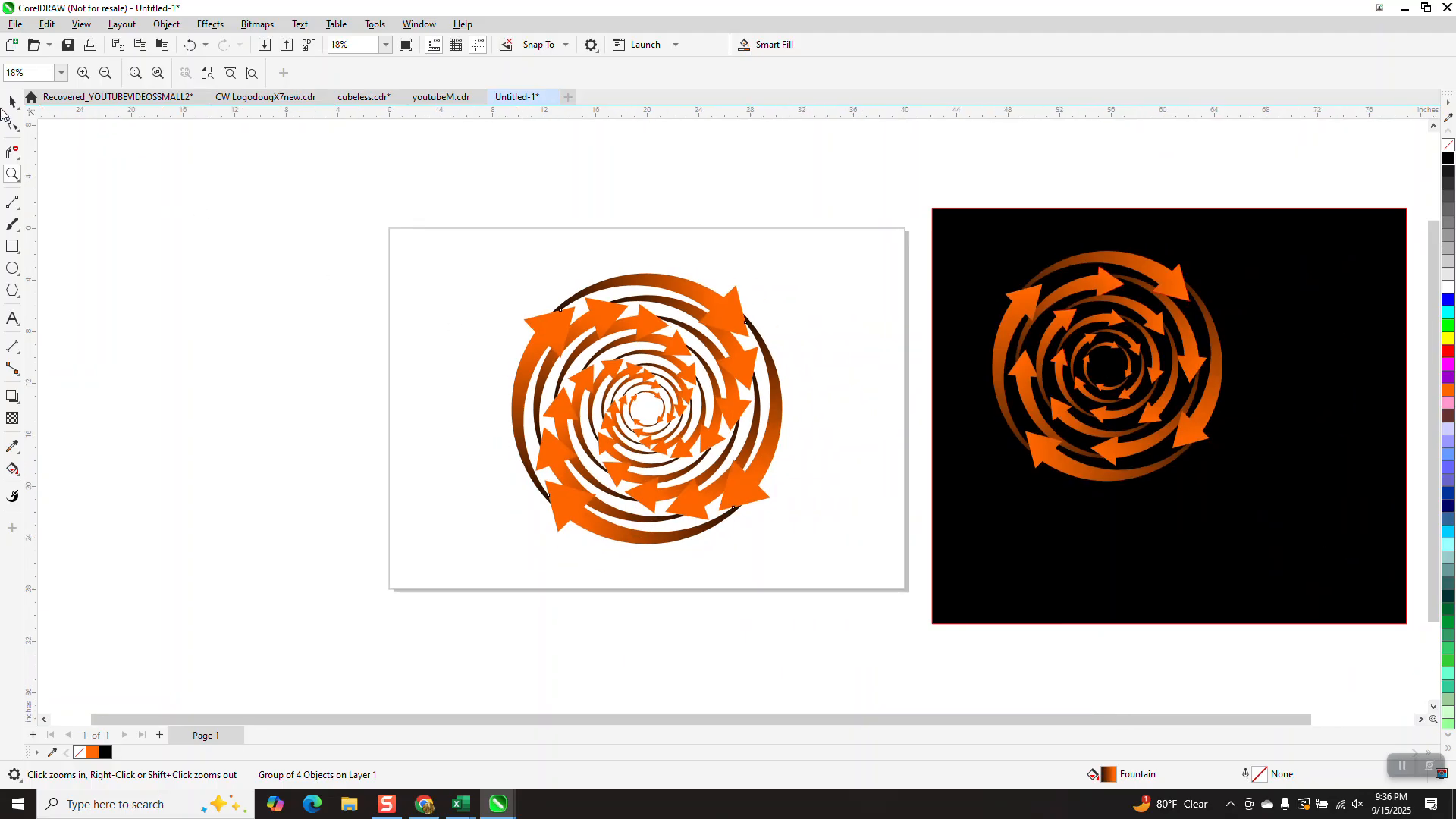
Step: Move the black background rectangle from behind the reference artwork to behind the new ring design
left_click_drag(957, 378, 599, 362)
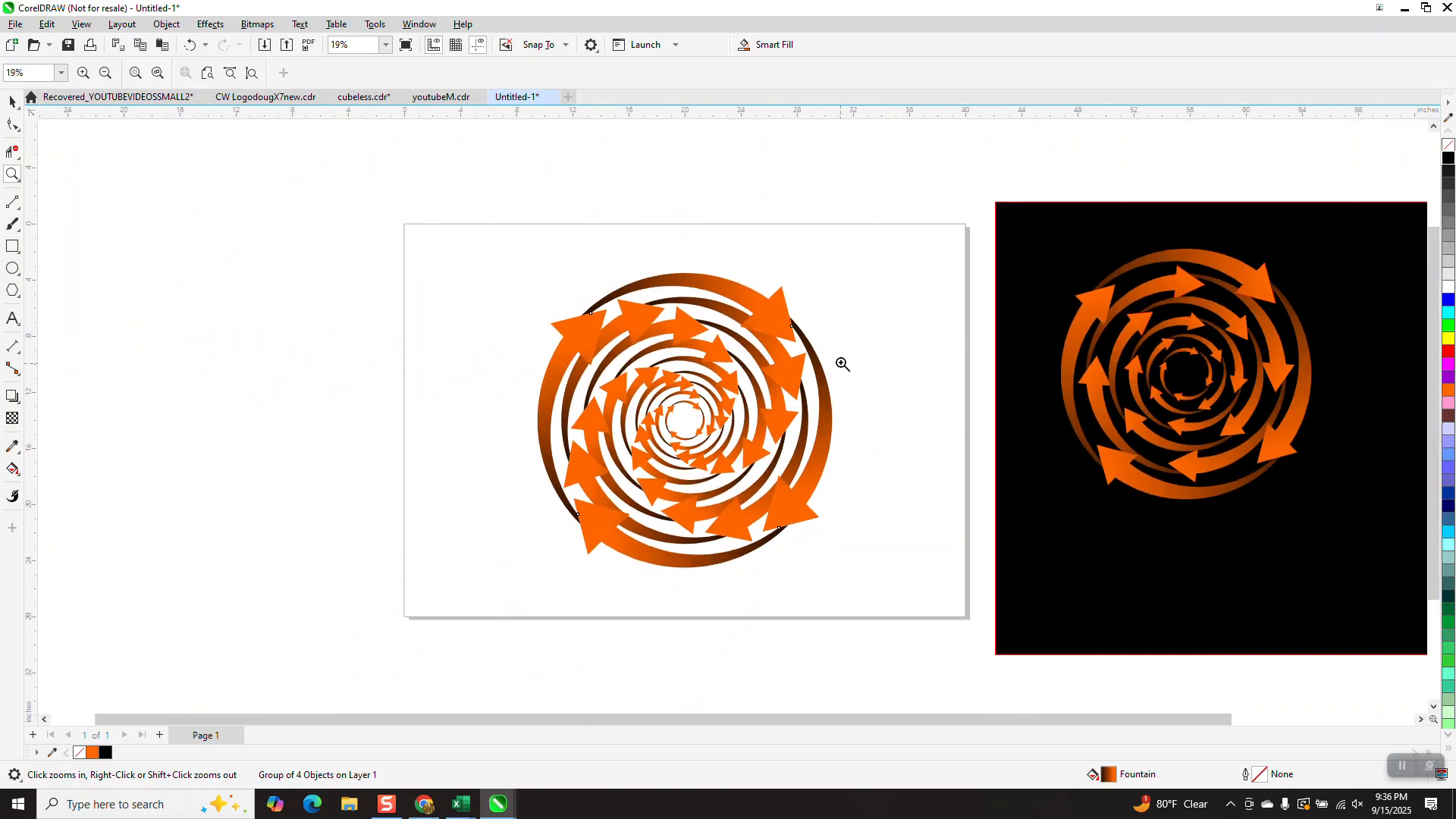
right_click(851, 364)
left_click(12, 101)
left_click_drag(998, 394, 469, 383)
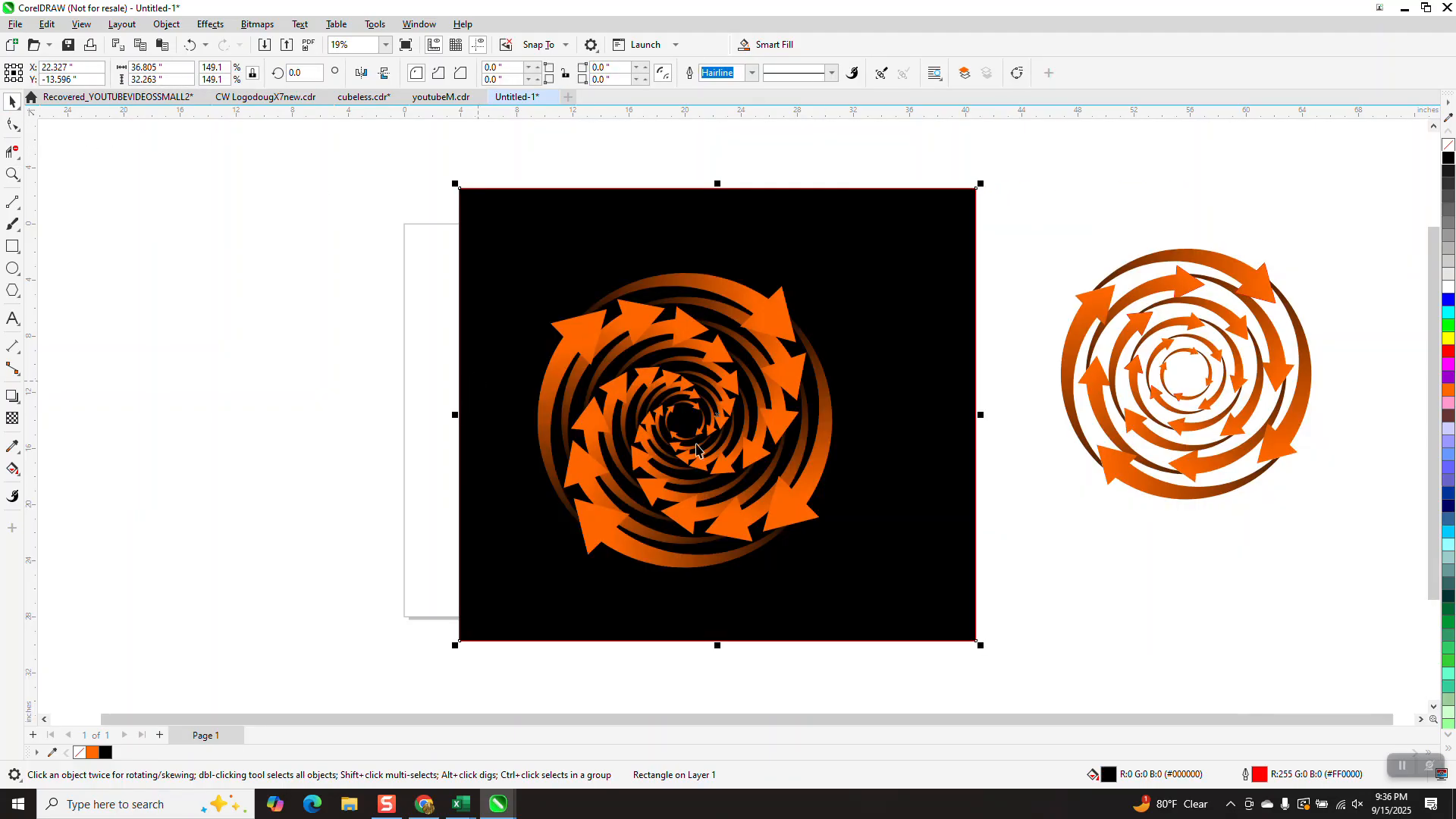
Step: Inspect the new arrow rings against the black background up close and as a whole
left_click(12, 174)
left_click_drag(530, 286, 848, 542)
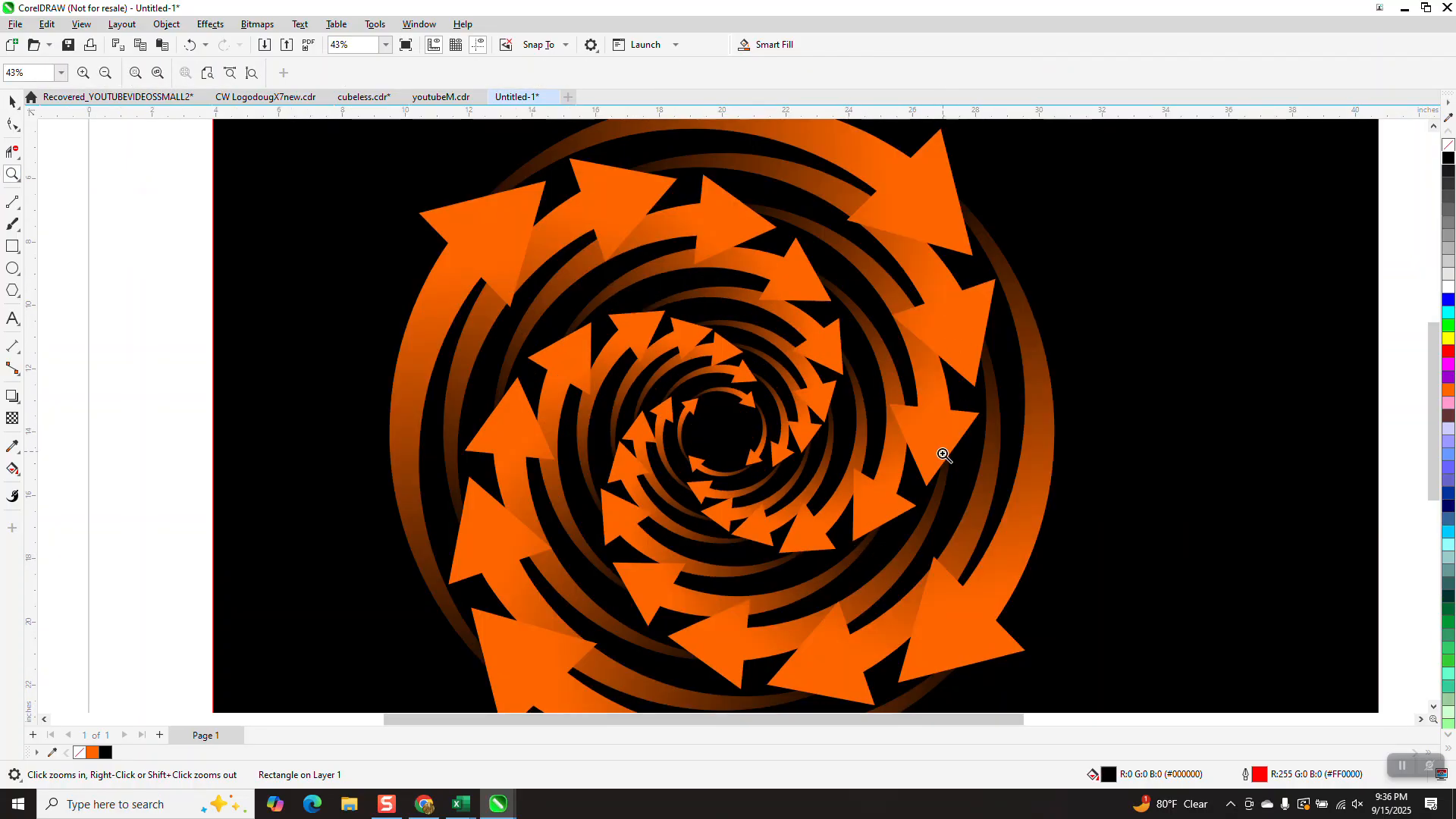
right_click(633, 303)
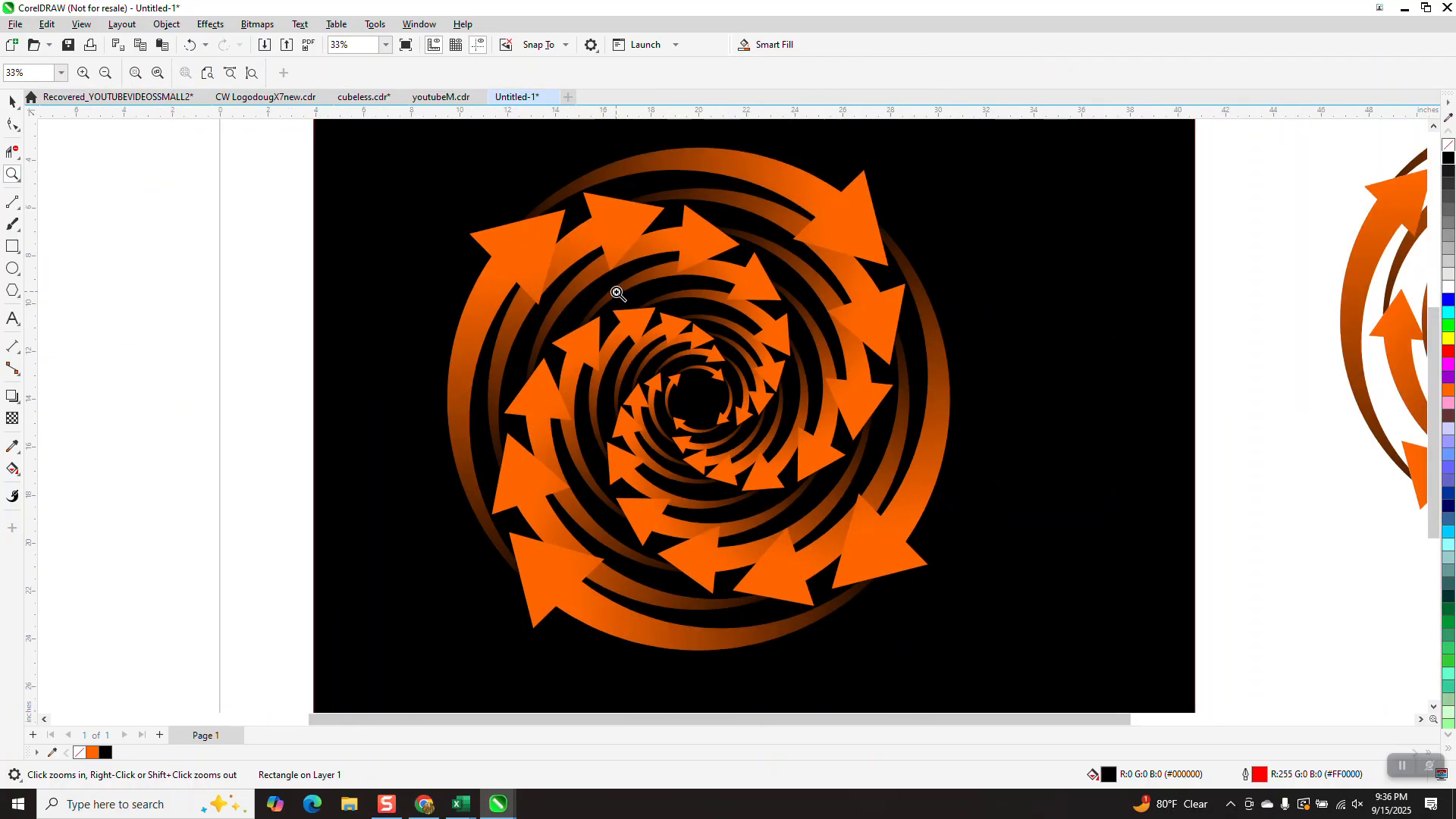
right_click(609, 292)
right_click(609, 292)
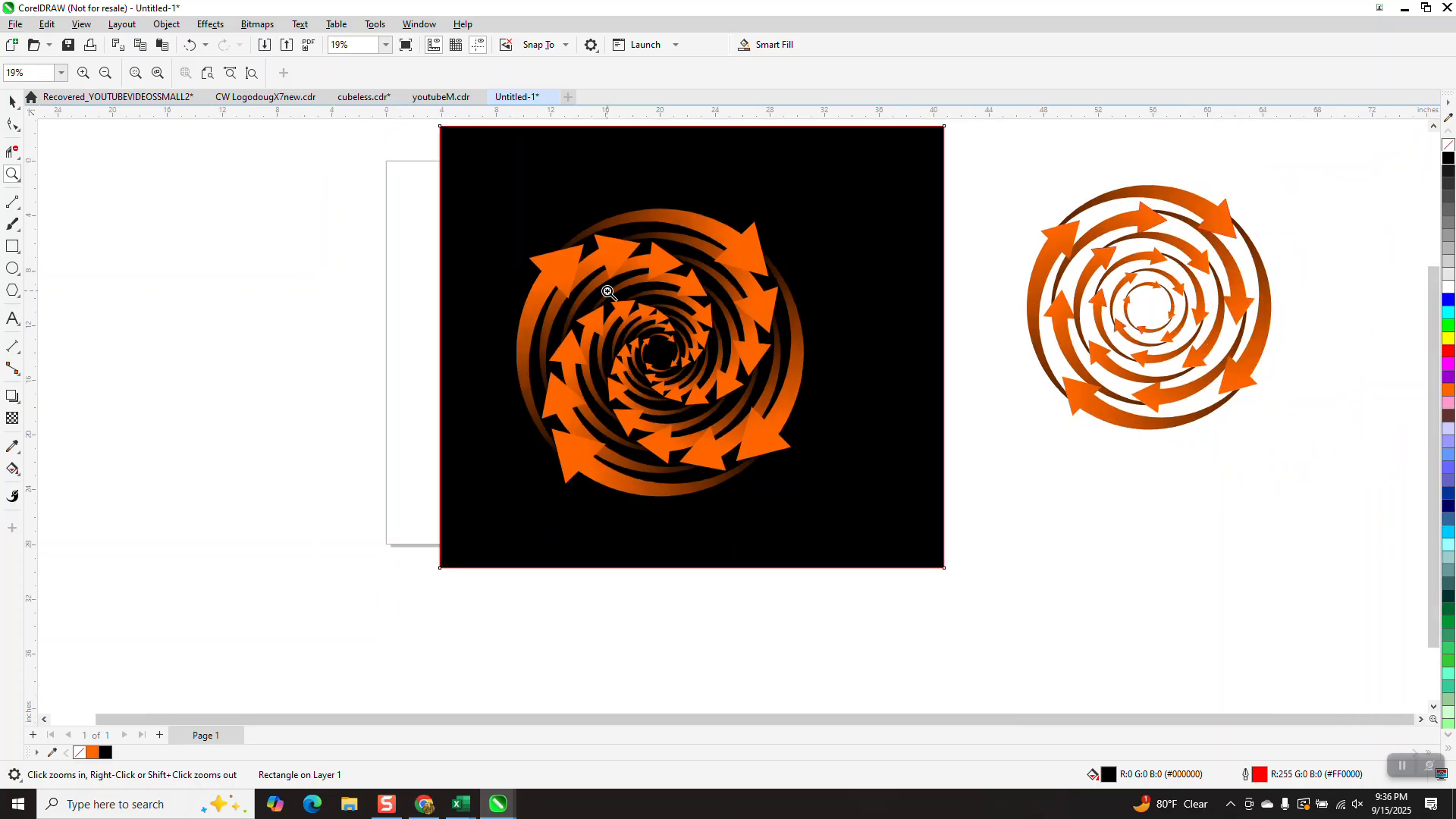